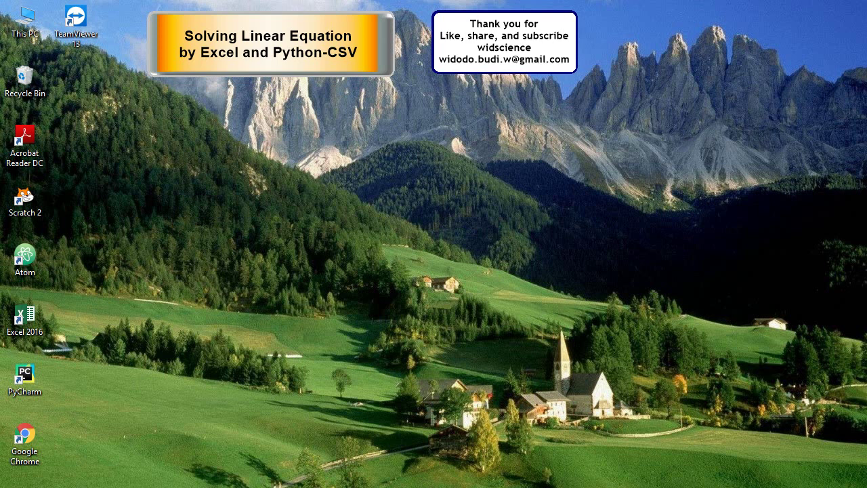
Open Linear Equation Problem.txt from the desktop to view the six equations
left_click(348, 485)
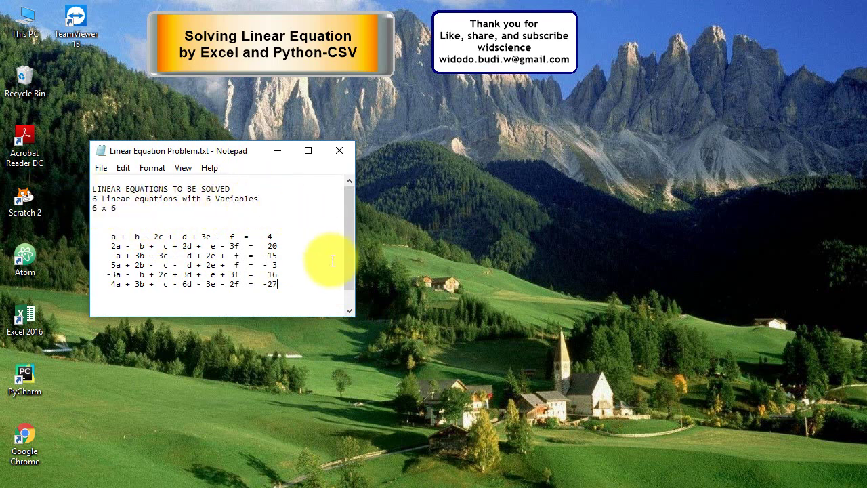
Place the cursor after the last equation and launch a blank Excel workbook beside Notepad
left_click(338, 293)
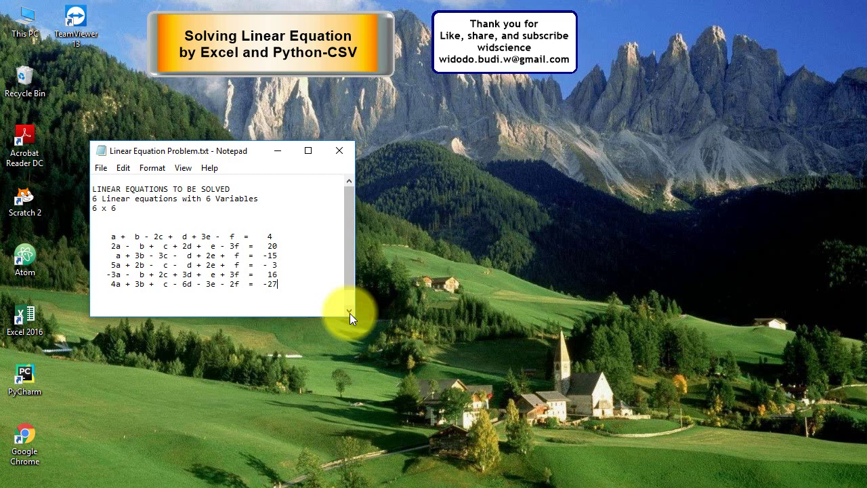
left_click(430, 482)
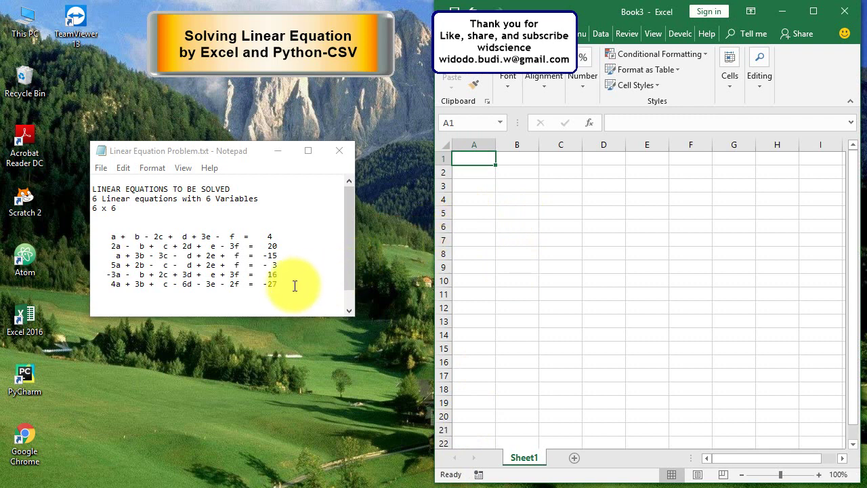
left_click_drag(290, 283, 95, 234)
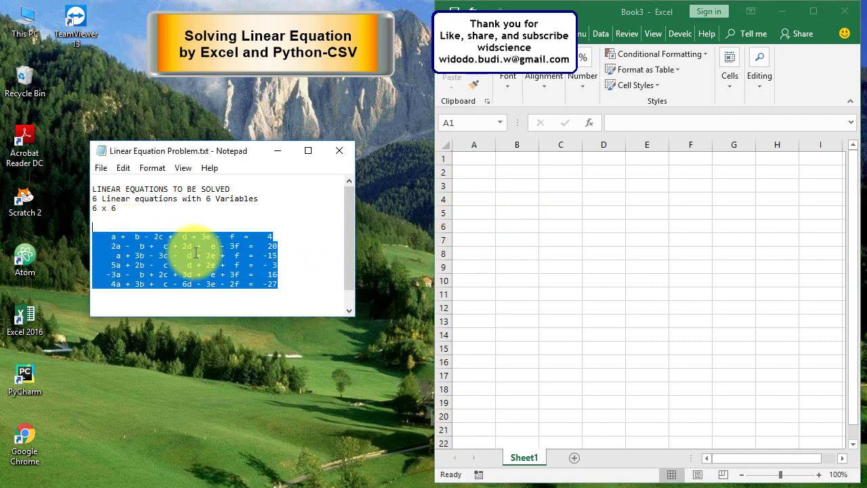
left_click(309, 279)
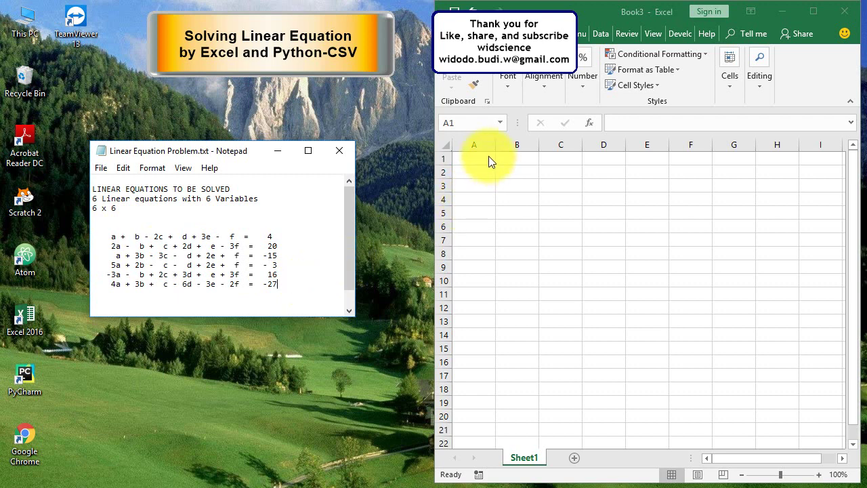
left_click_drag(117, 208, 94, 206)
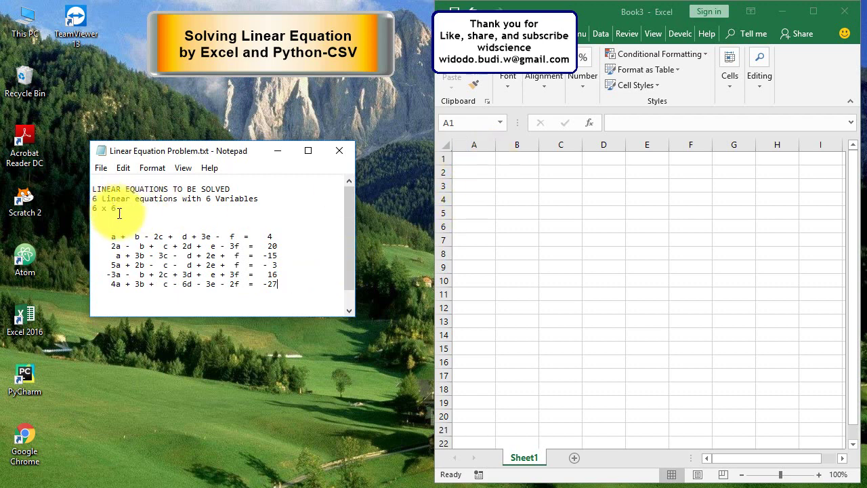
left_click(145, 209)
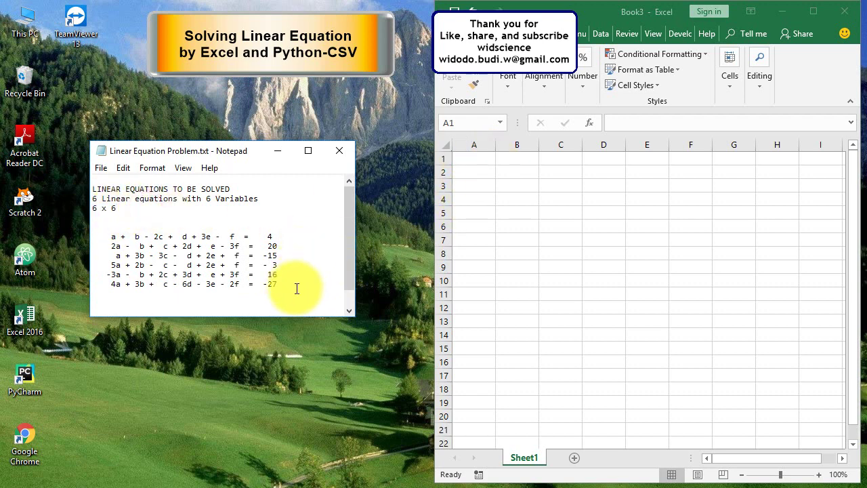
left_click(469, 162)
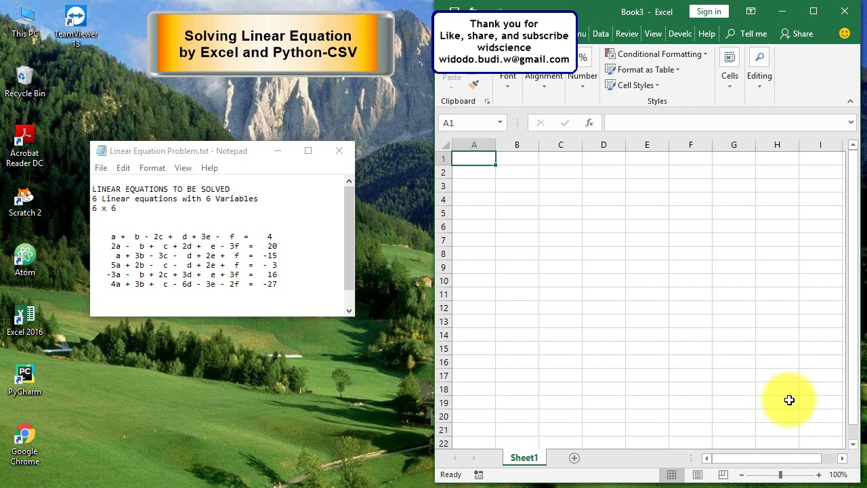
Enter the a coefficients 1, 2, 1, 5, -3, 4 into A1:A6
type("1")
key("Return")
type("2")
key("Return")
type("1")
key("Return")
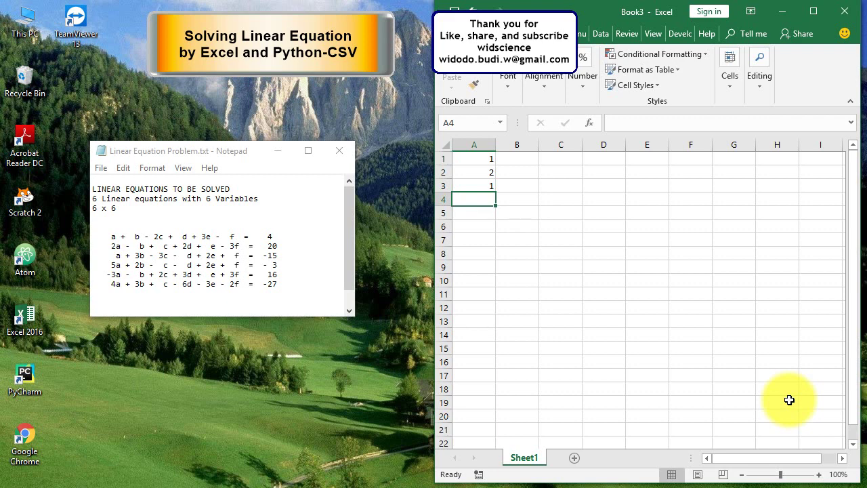
type("5")
key("Return")
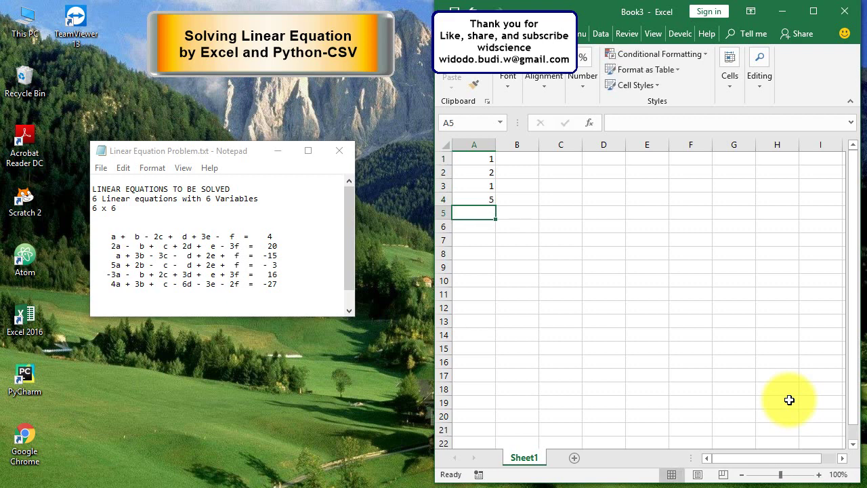
type("-3")
key("Return")
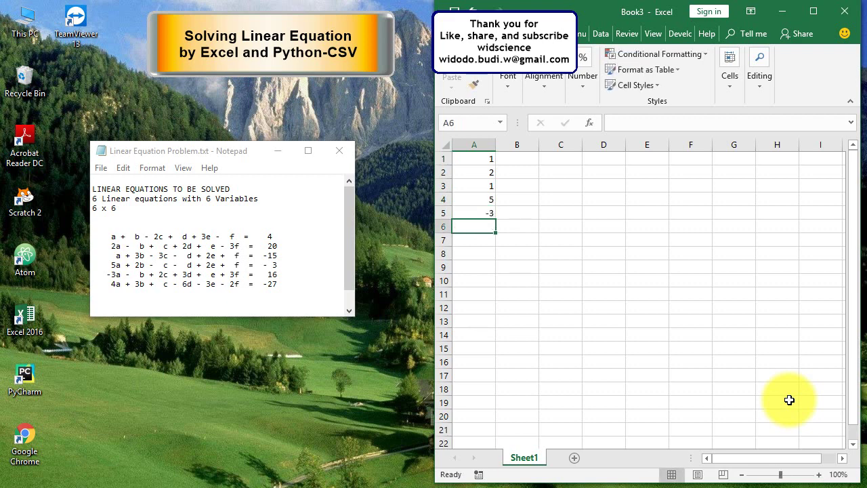
type("4")
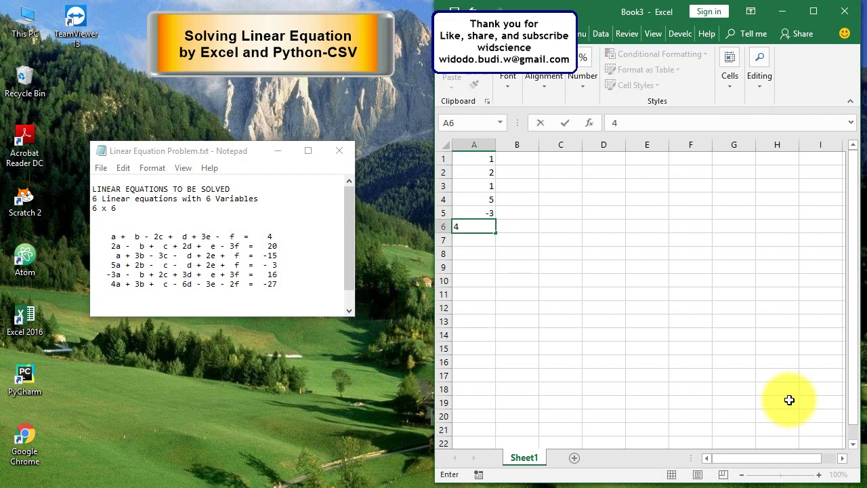
key("Tab")
Enter the b coefficients 1, -1, 3, 2, -1, 3 into B1:B6
key("Up")
key("Up")
key("Up")
key("Up")
key("Up")
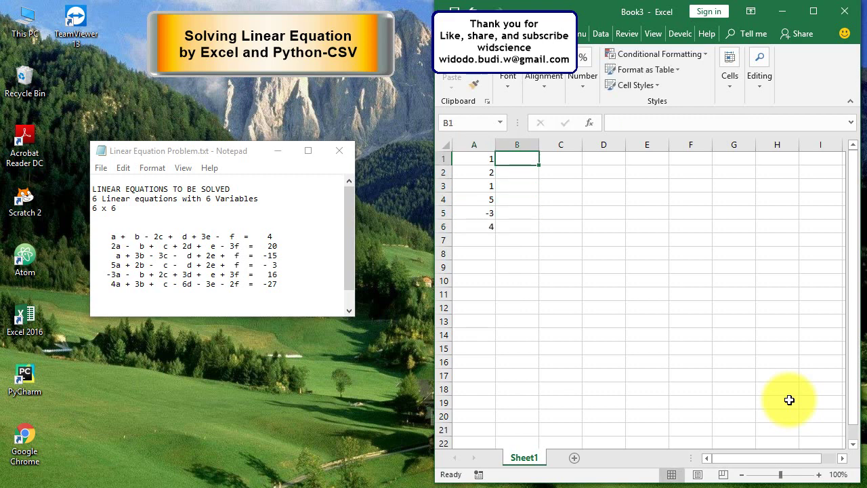
type("1")
key("Return")
type("-1")
key("Return")
type("3")
key("Return")
type("2")
key("Return")
type("-1")
key("Return")
type("3")
key("Tab")
key("Up")
key("Up")
key("Up")
key("Up")
key("Up")
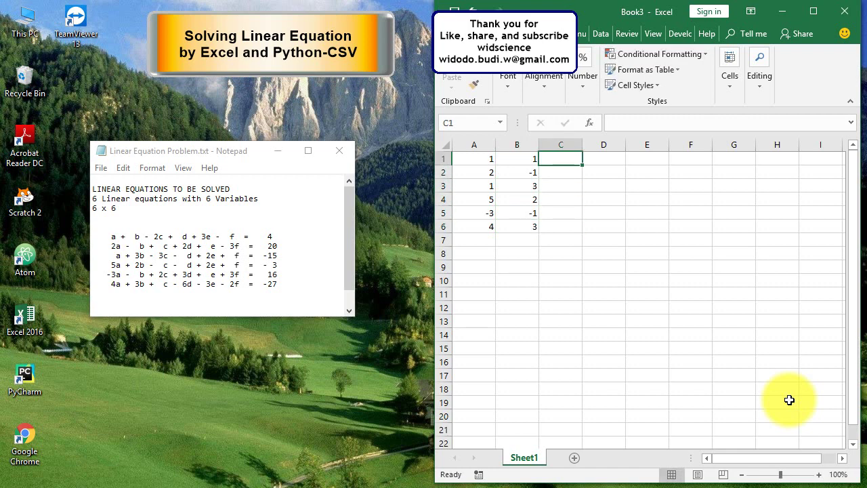
Enter the c coefficients -2, 1, -3, -1, 2, 1 into C1:C6
type("-2")
key("Return")
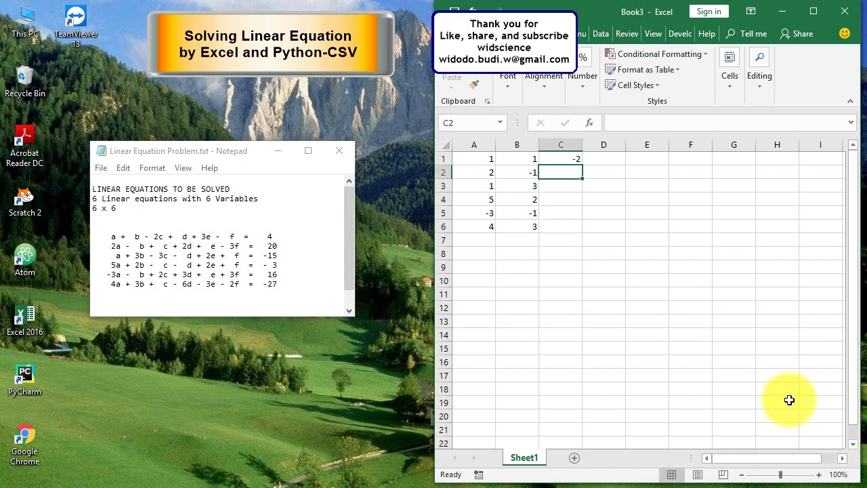
type("1")
key("Return")
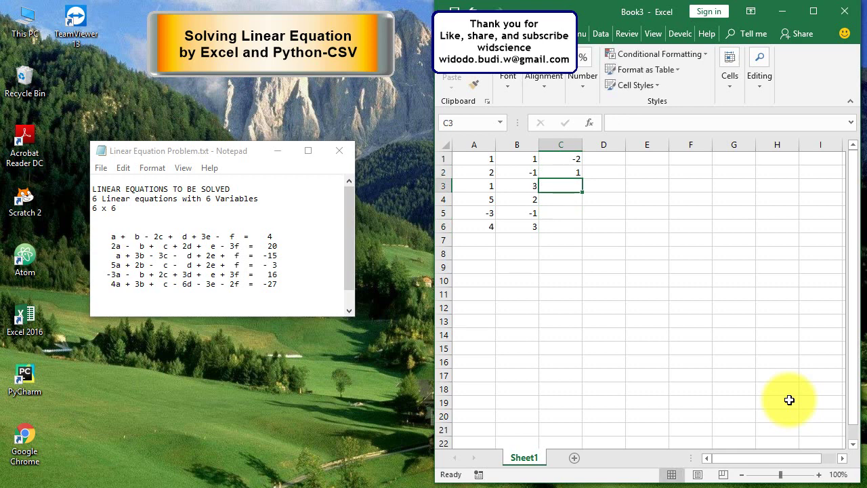
type("-3")
key("Return")
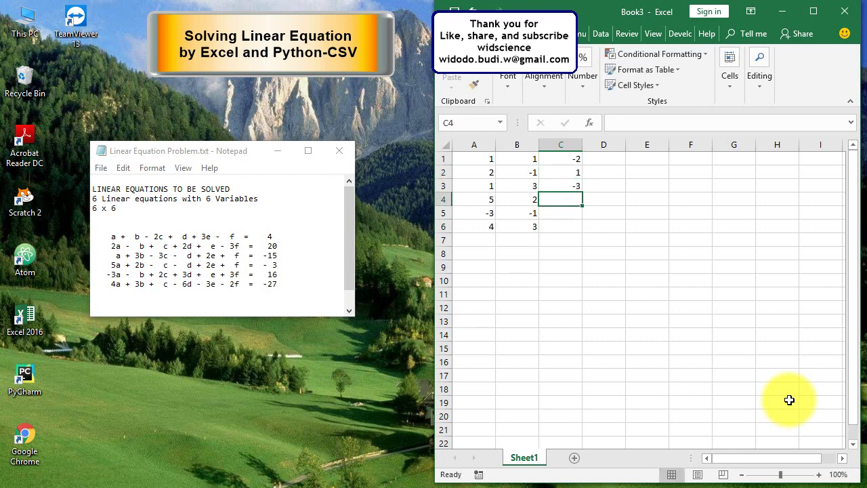
type("-")
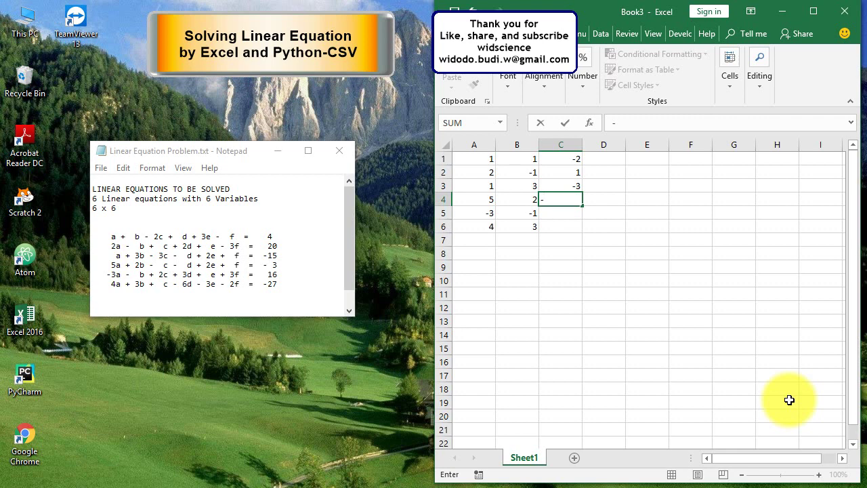
type("1")
key("Return")
type("2")
key("Return")
type("1")
key("Tab")
Enter the d coefficients 1, 2, -1, -1, 3, -6 into D1:D6
key("Up")
key("Up")
key("Up")
key("Up")
key("Up")
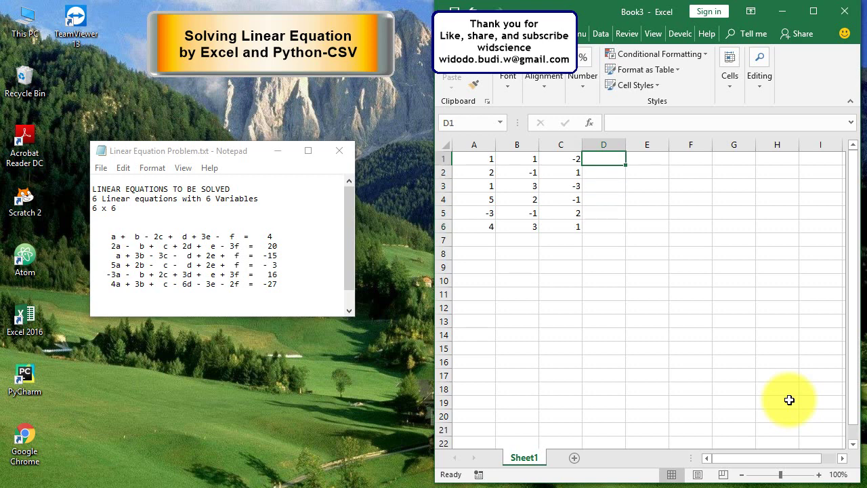
type("1")
key("Return")
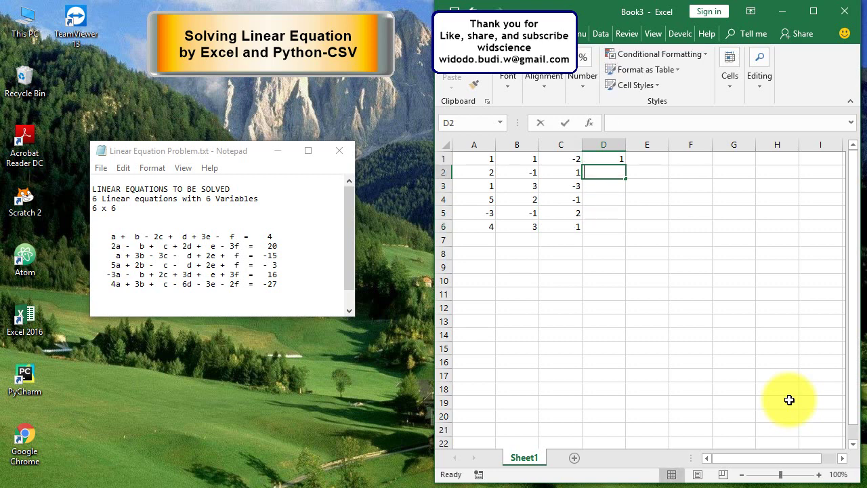
type("2")
key("Return")
type("-1")
key("Return")
type("-1")
key("Return")
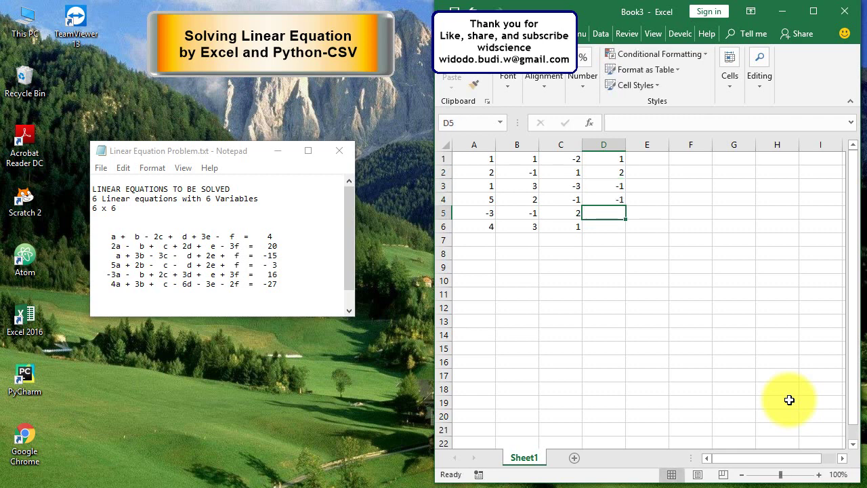
type("3")
key("Return")
type("-6")
key("Tab")
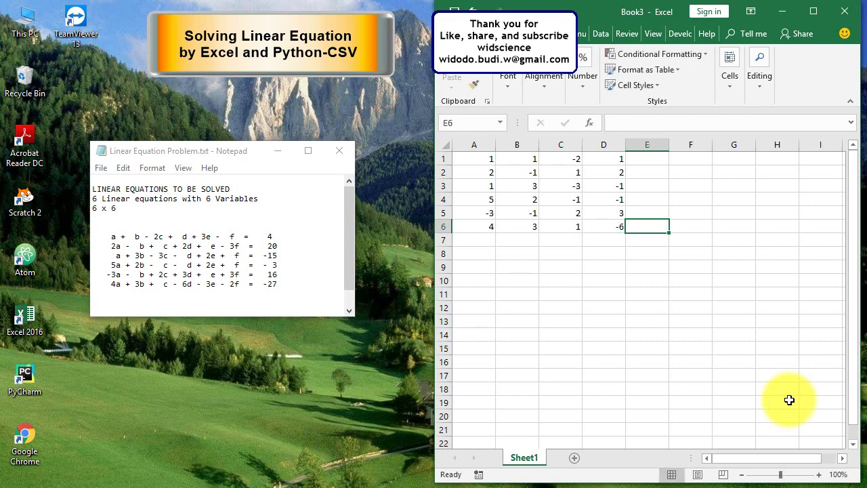
key("Up")
key("Up")
key("Up")
key("Up")
key("Up")
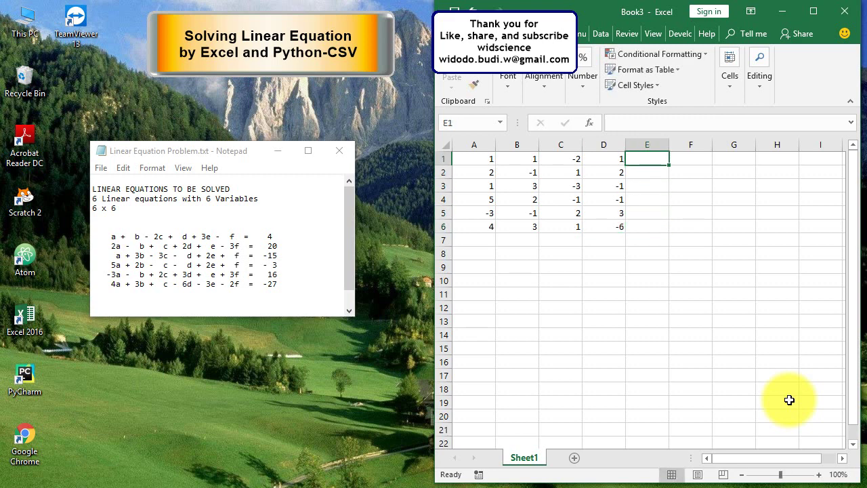
Enter the e coefficients 3, 1, 2, 2, 1, -3 into E1:E6
type("3")
key("Return")
type("1")
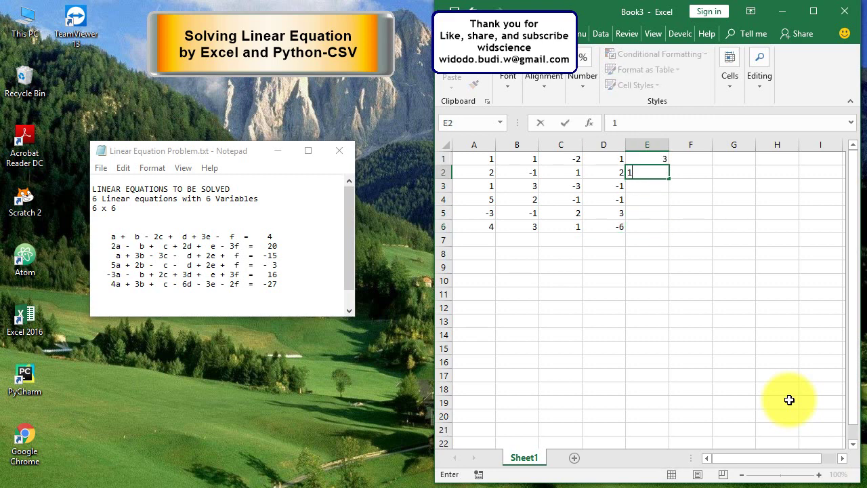
key("Return")
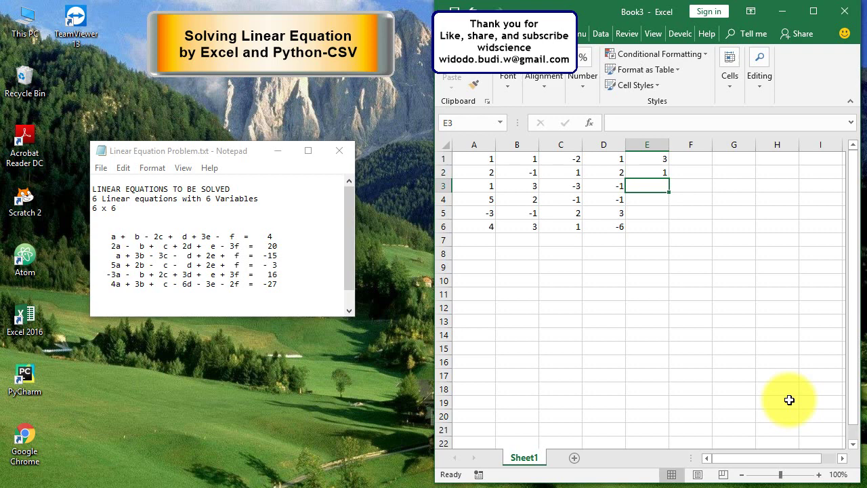
type("2")
key("Return")
type("2")
key("Return")
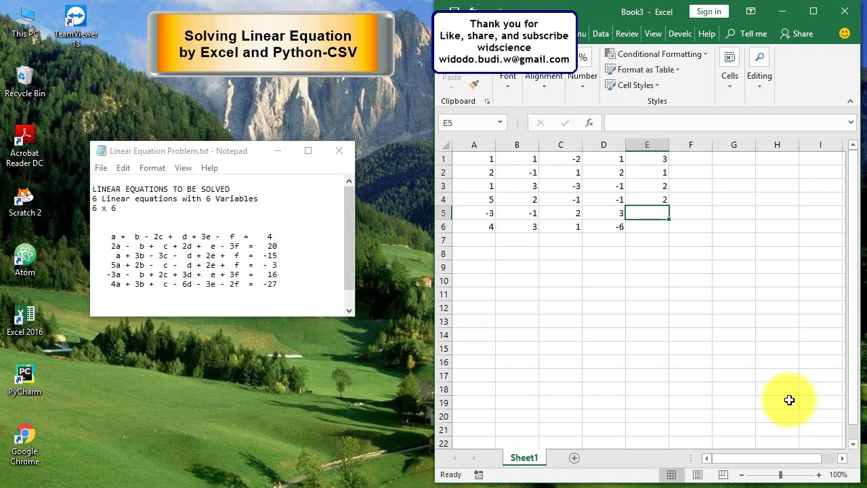
type("1")
key("Return")
type("-3")
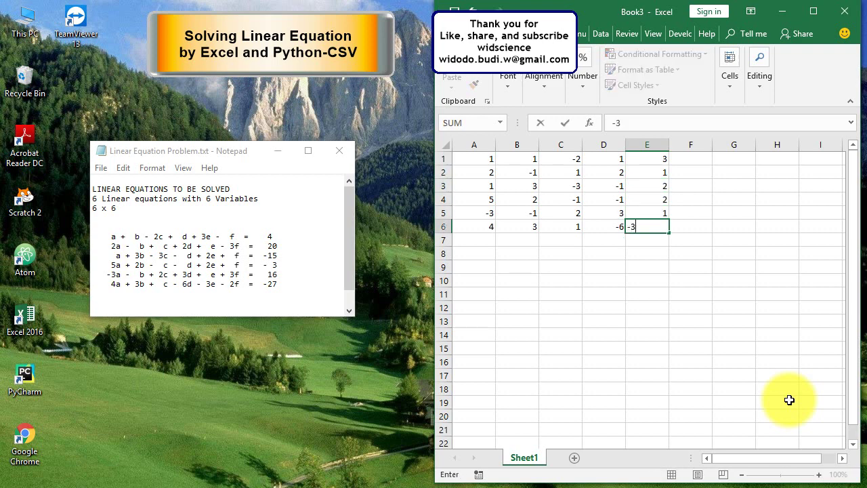
key("Tab")
key("Up")
key("Up")
key("Up")
key("Up")
key("Up")
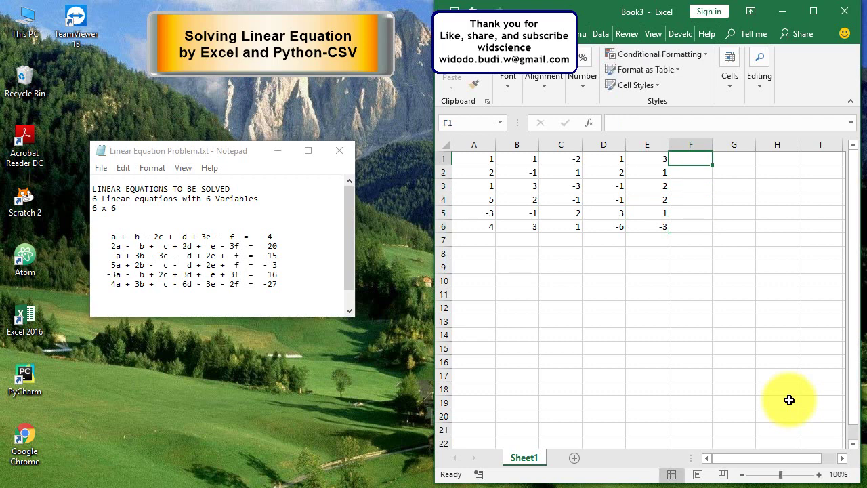
Enter the f coefficients -1, -3, 1, 1, 3, -2 into F1:F6
type("-1")
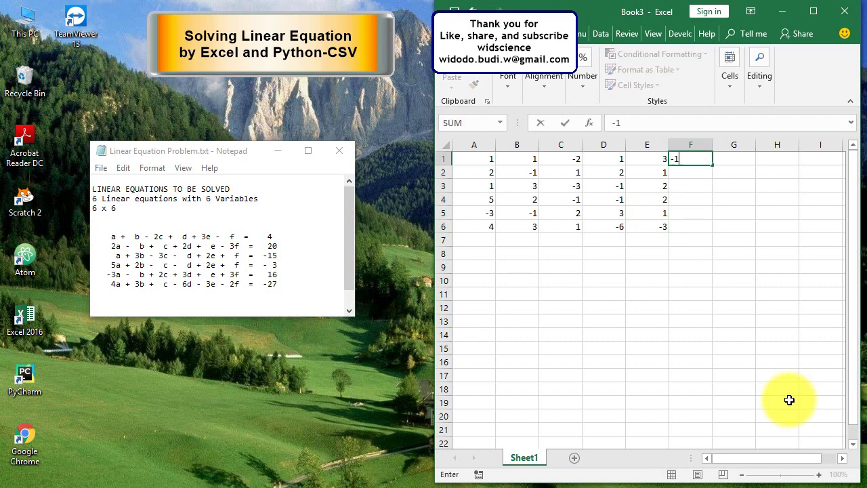
key("Return")
type("-3")
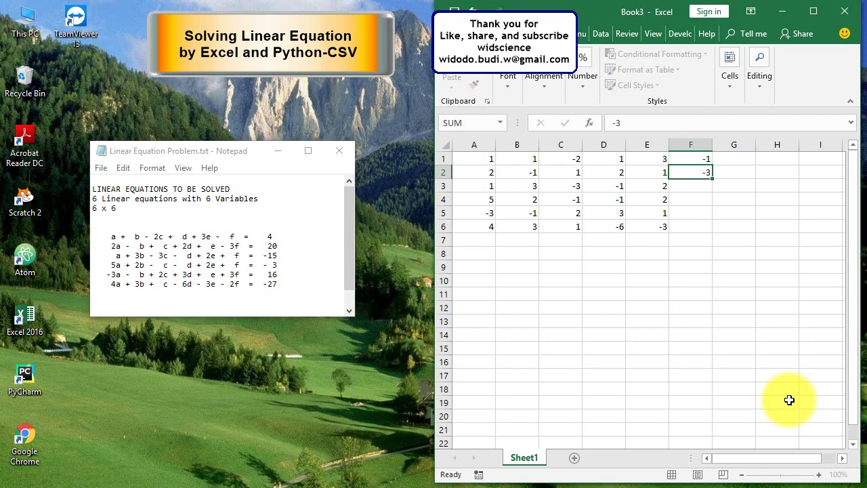
key("Return")
type("1")
key("Return")
type("1")
key("Return")
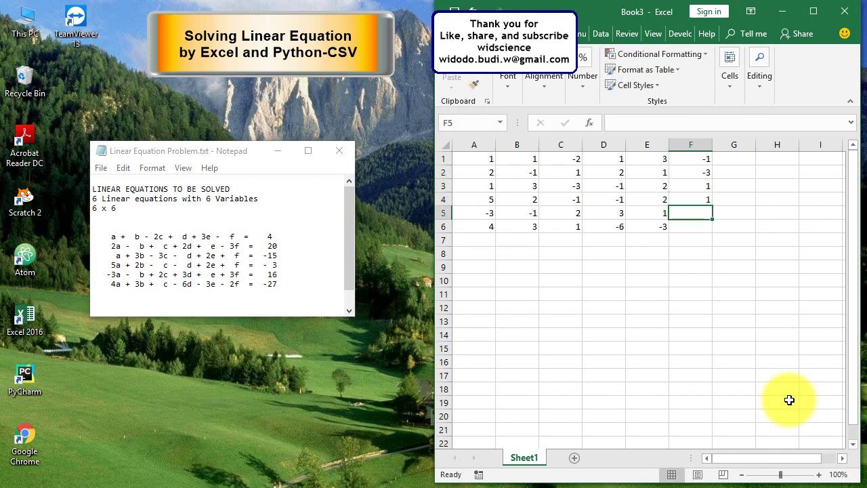
type("3")
key("Return")
type("-")
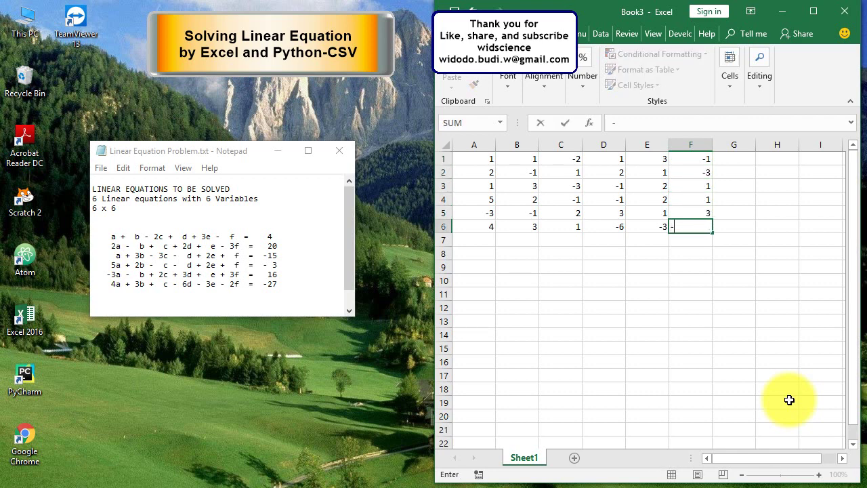
type("2")
key("Tab")
key("Tab")
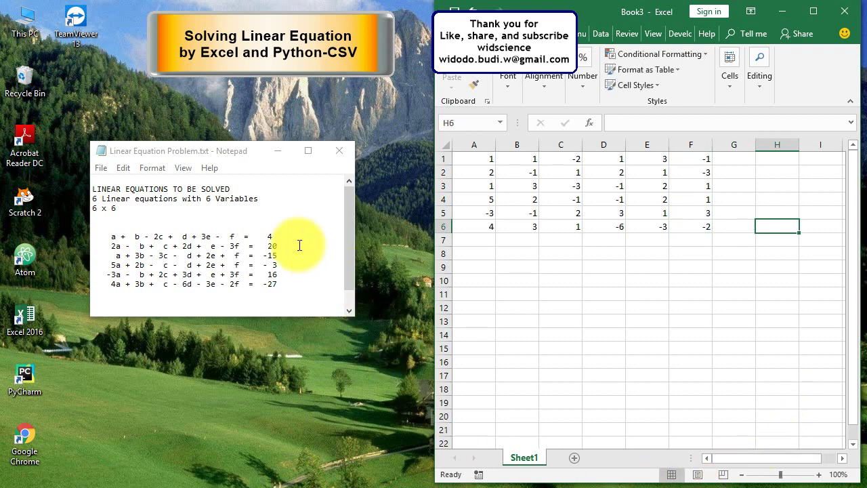
left_click(266, 236)
Enter the constants 4, 20, -15, -3, 16, -27 into H1:H6
left_click_drag(266, 236, 273, 236)
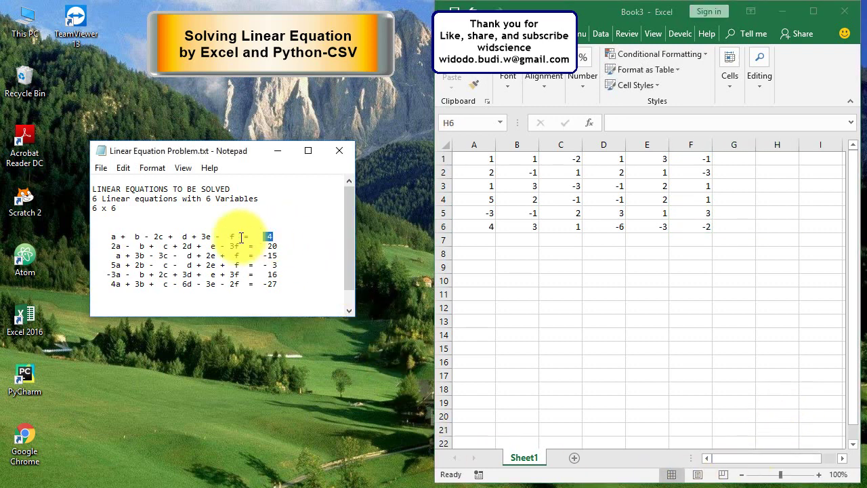
left_click(542, 288)
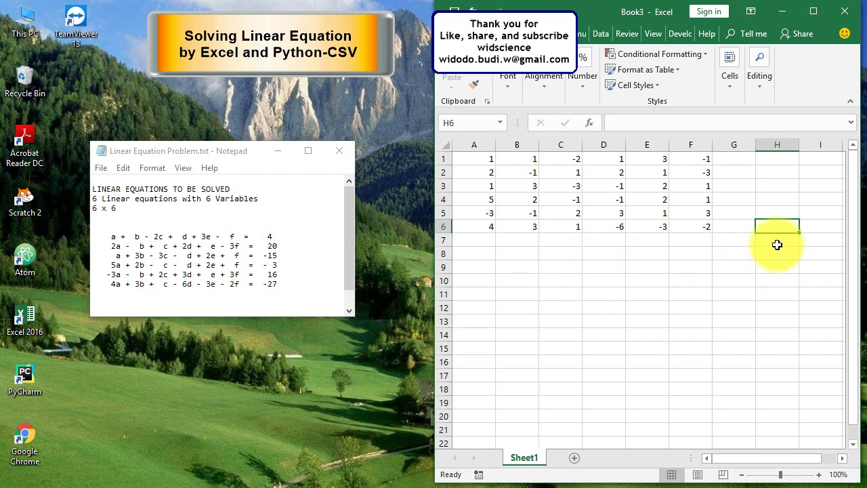
left_click(778, 143)
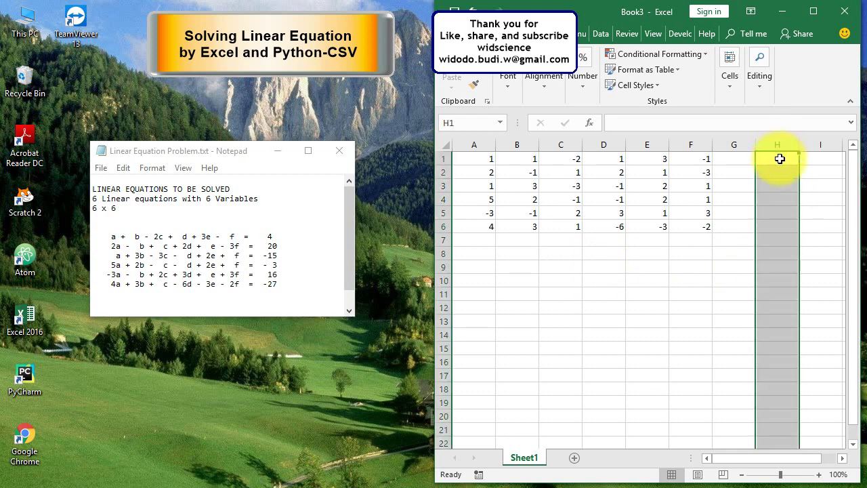
left_click(778, 158)
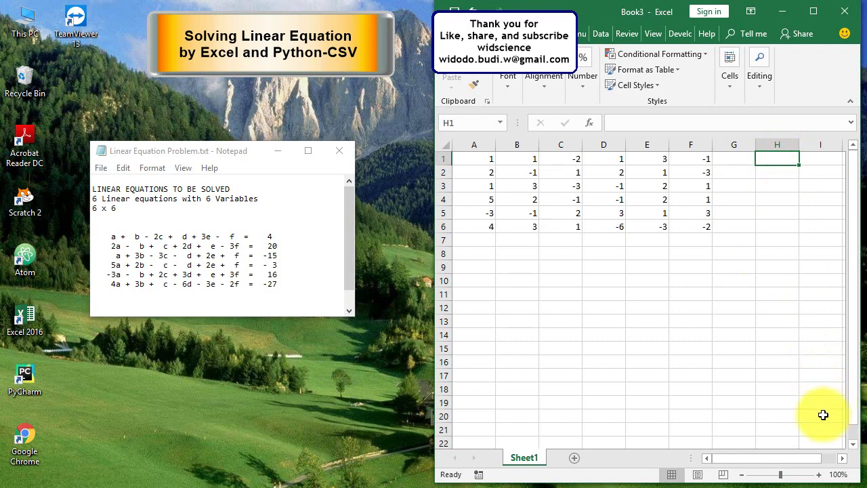
type("4")
key("Return")
type("20")
key("Return")
type("-15")
key("Return")
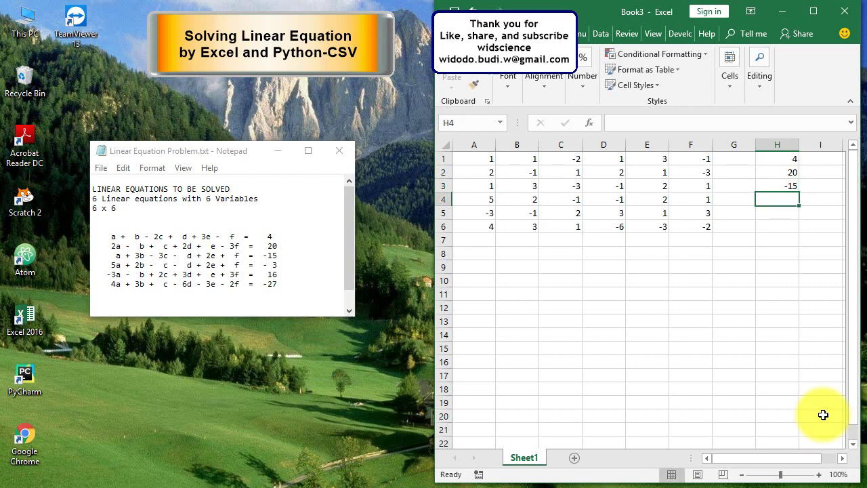
type("-3")
key("Return")
type("16")
key("Return")
type("-27")
key("Return")
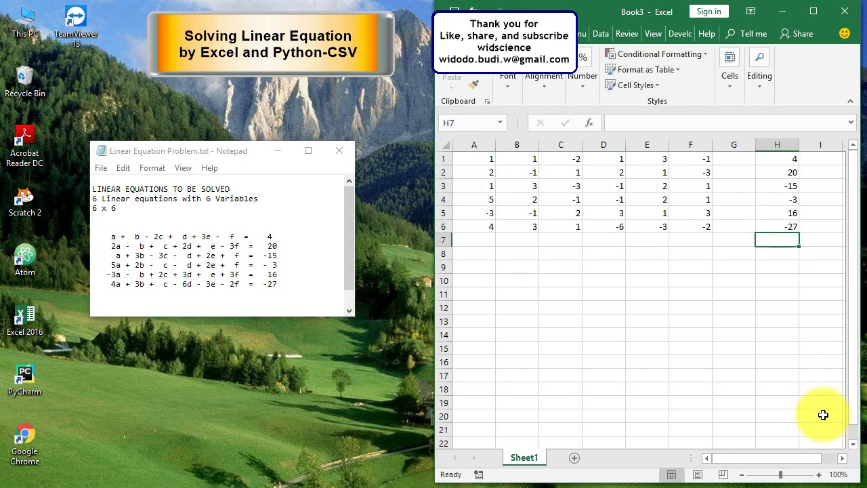
left_click(478, 280)
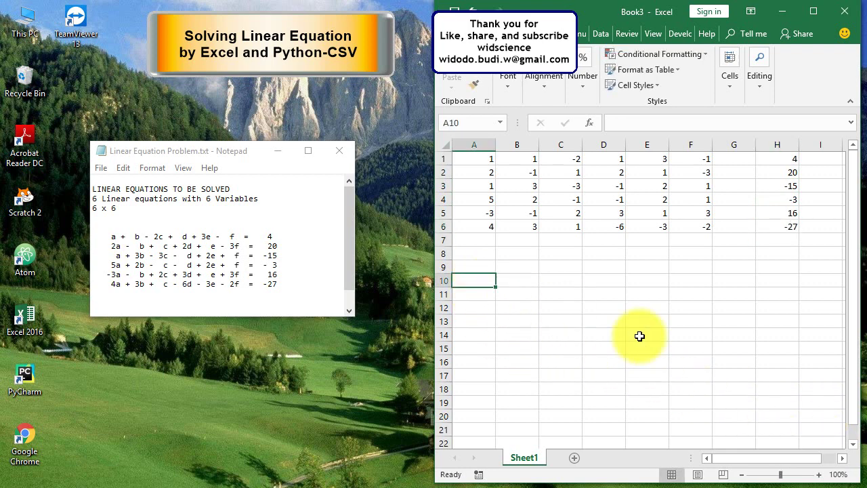
Label the unknowns a, b, c, d, e, f in A10:A15
type("a")
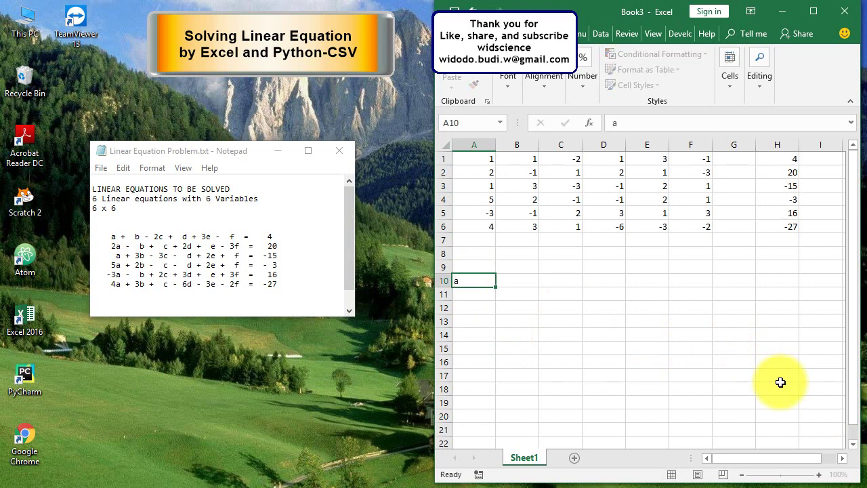
key("Return")
type("b")
key("Return")
type("c")
key("Return")
type("d")
key("Return")
type("e")
key("Return")
type("f")
key("Tab")
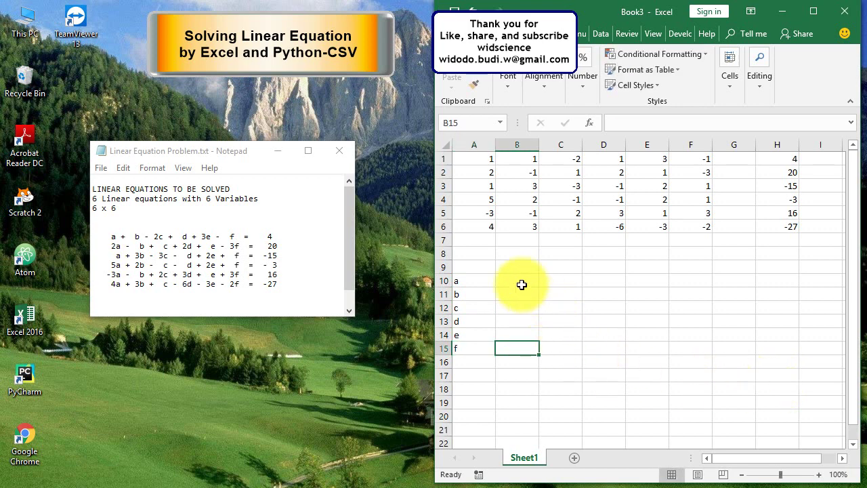
Compute B10:B15 with the array formula =MMULT(MINVERSE(A1:F6),H1:H6), giving 1, -2, 3, 4, 2, -1
left_click_drag(520, 279, 519, 349)
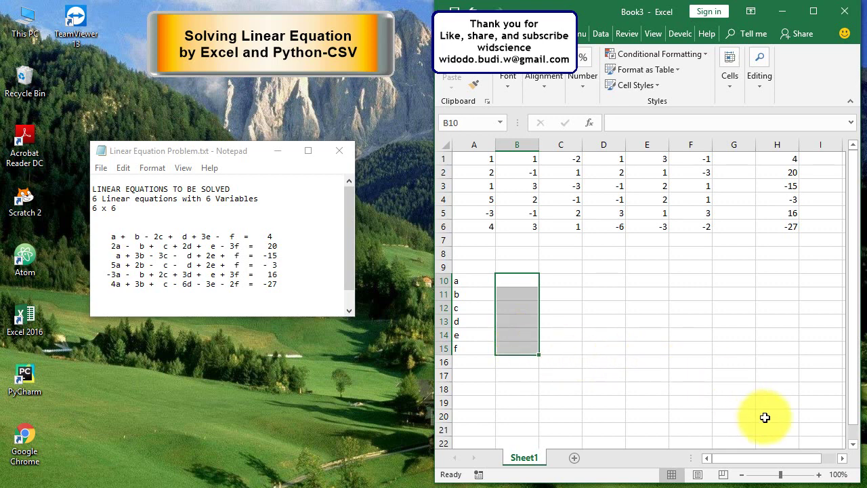
key("F2")
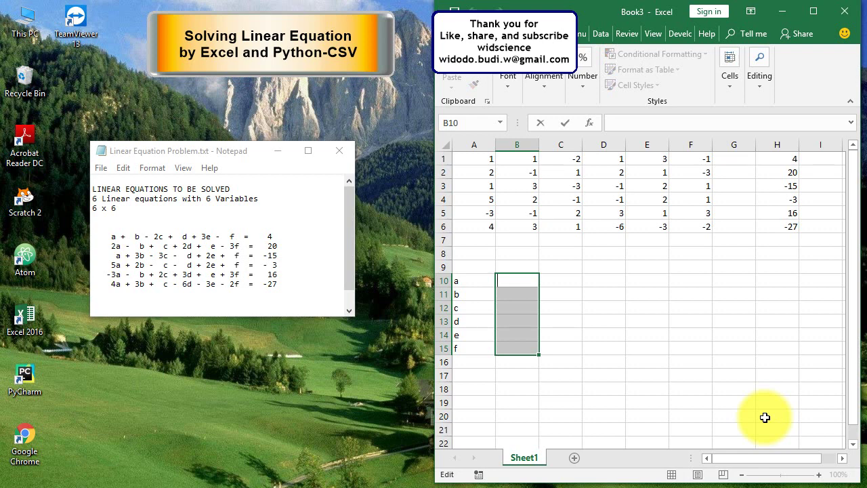
type("=")
type("mmult")
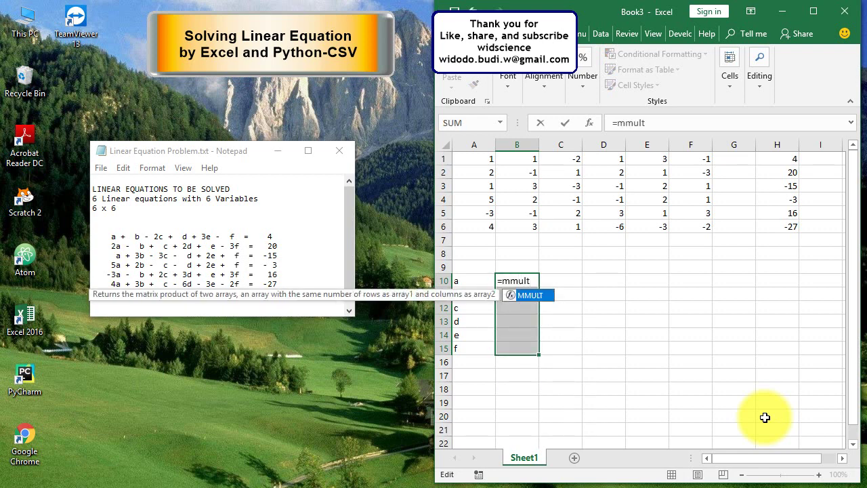
type("(")
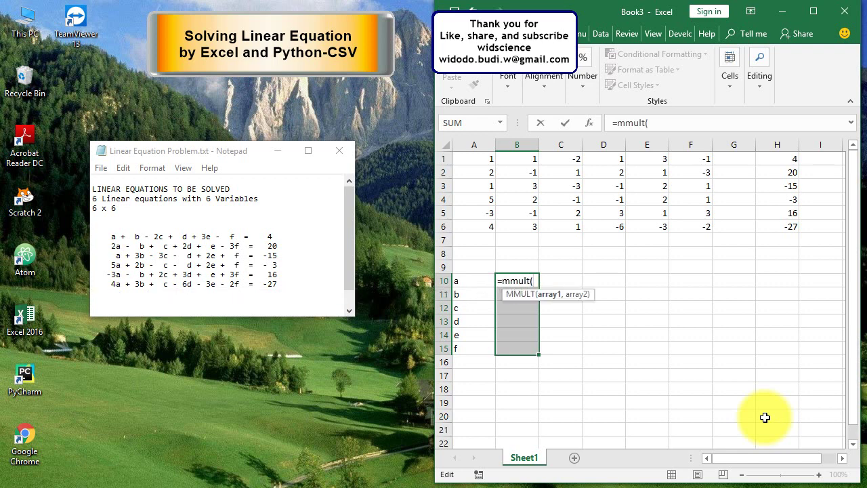
type("minverse")
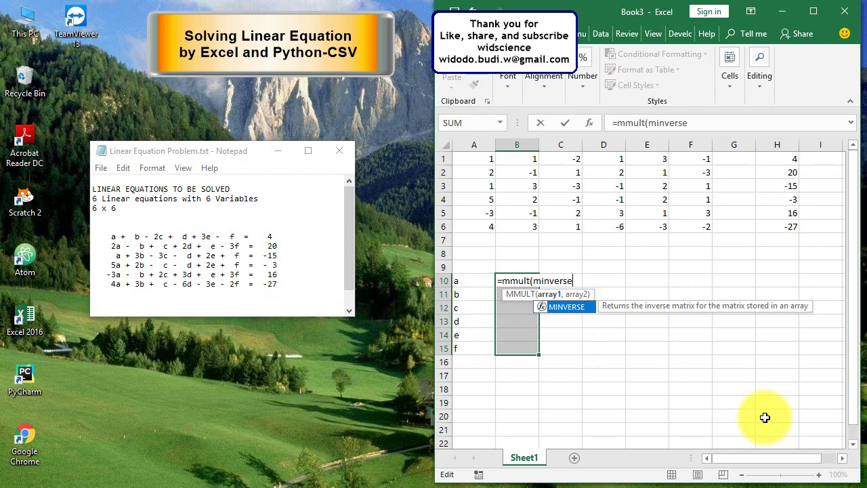
type("(")
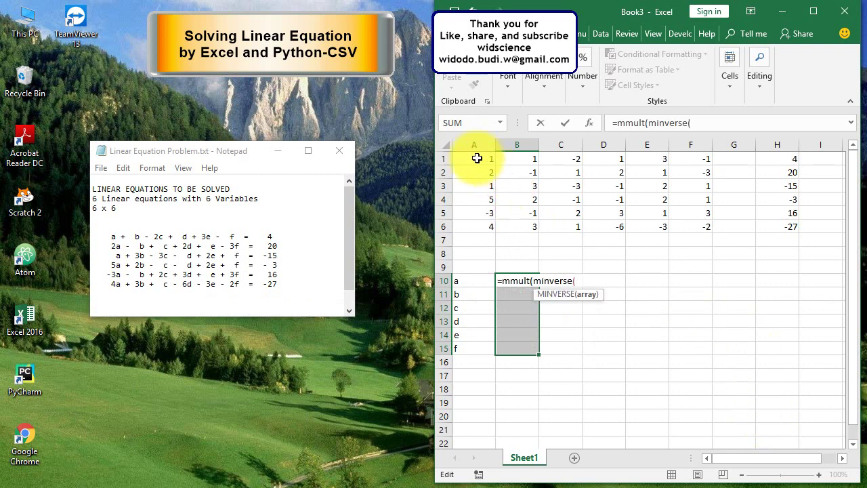
left_click_drag(478, 157, 682, 224)
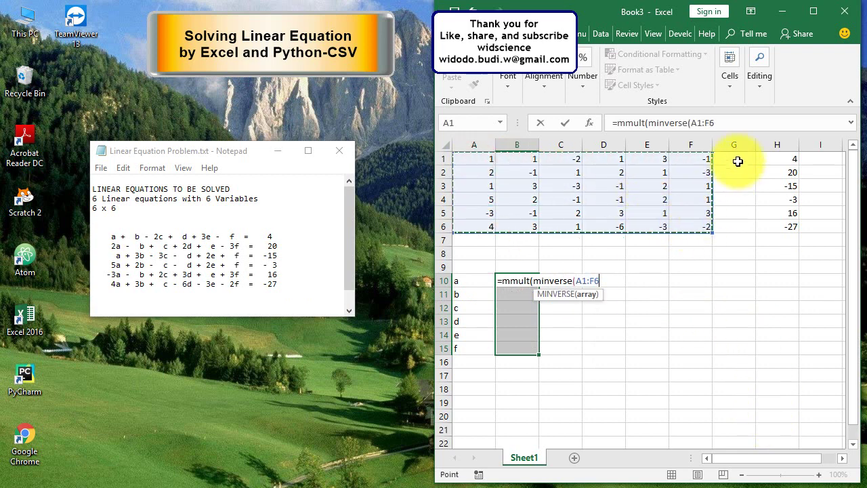
left_click(736, 124)
type("),")
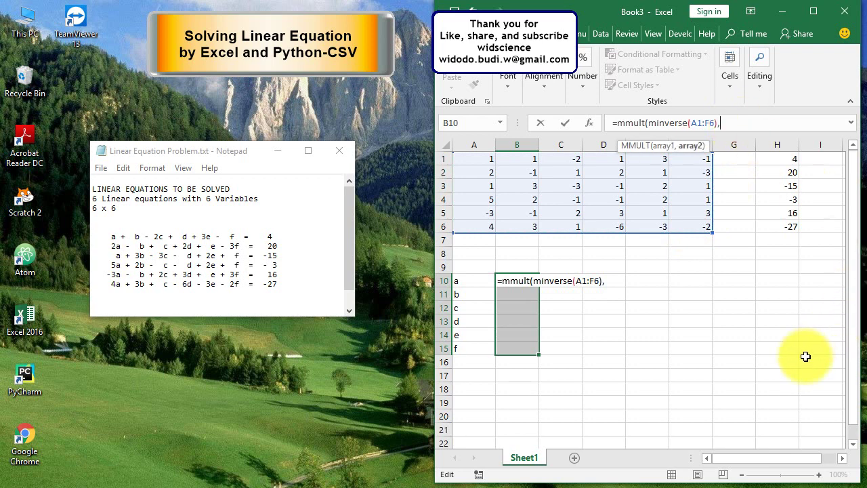
left_click_drag(782, 160, 780, 227)
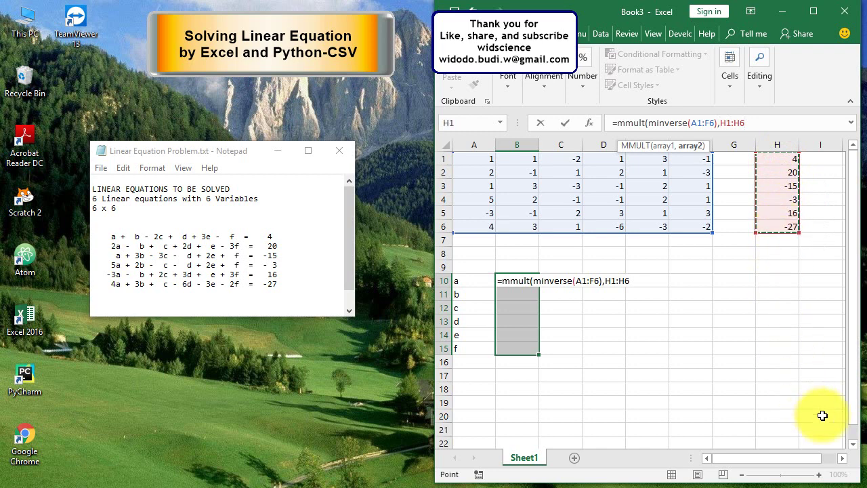
type(")")
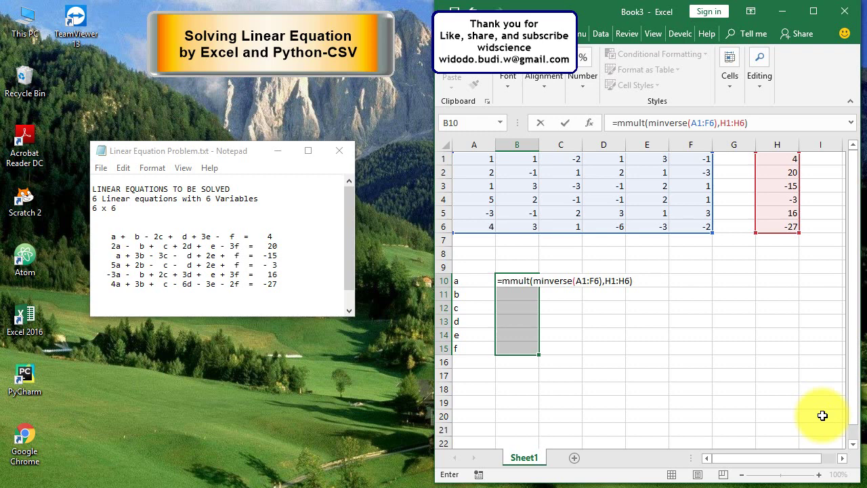
key("ctrl+shift+Return")
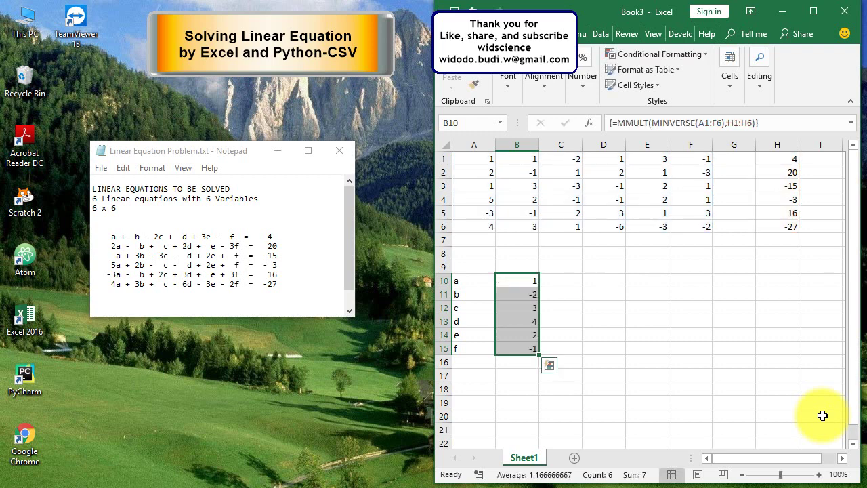
left_click(708, 412)
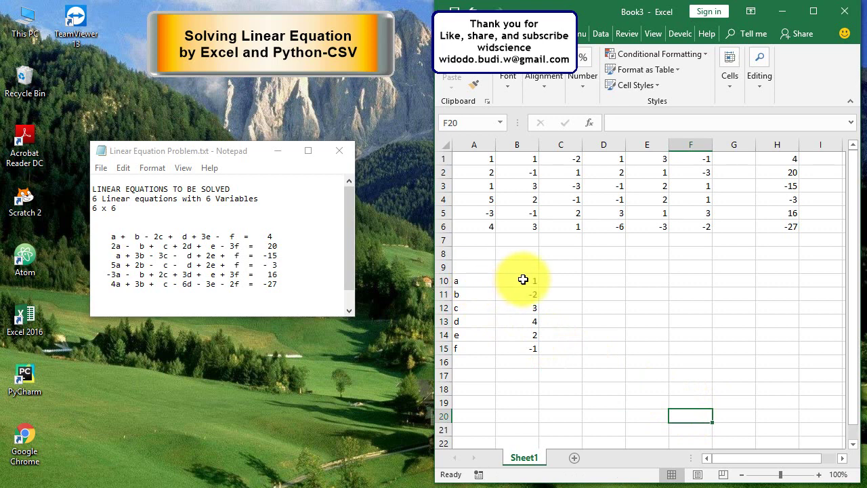
Check the label and array formula in A11:B11, then review the six equations in Notepad
left_click(461, 294)
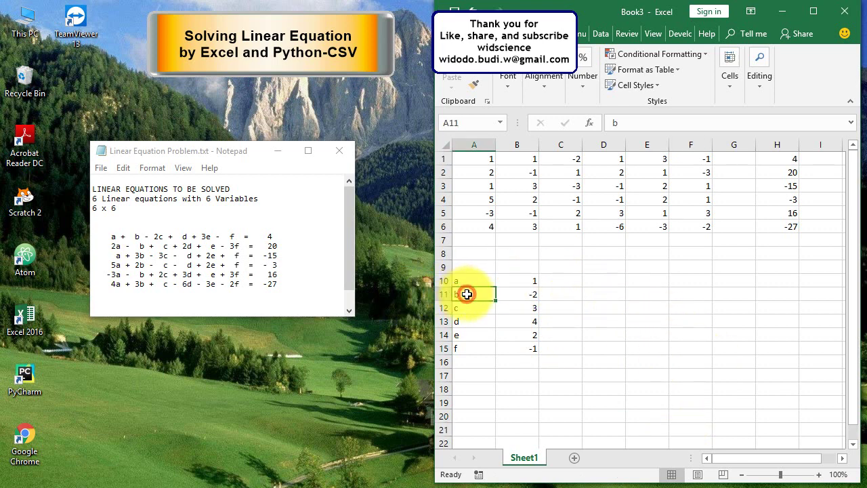
left_click(530, 291)
left_click(700, 381)
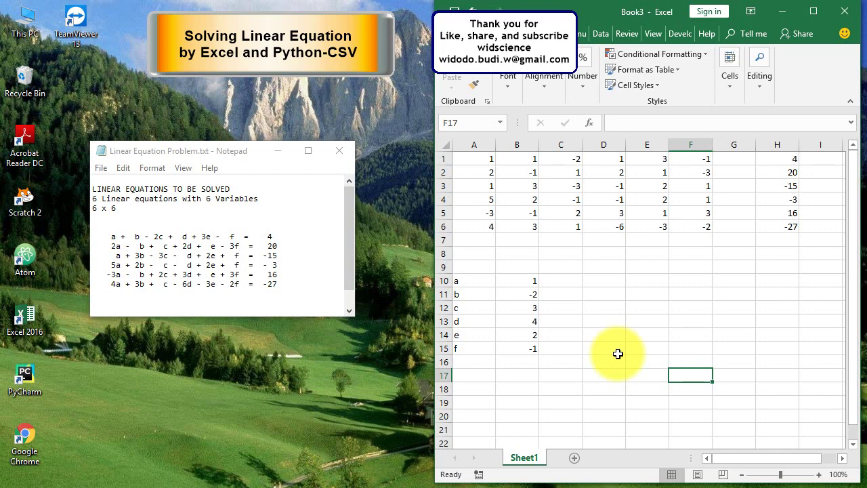
left_click_drag(296, 288, 68, 238)
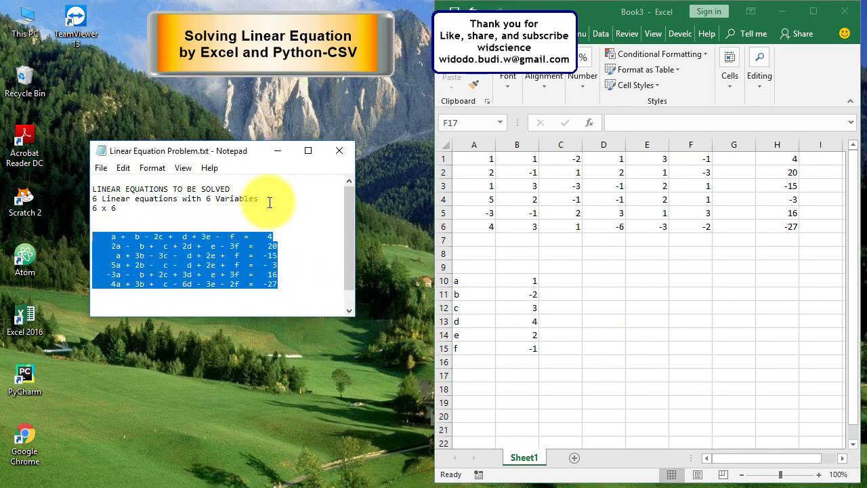
left_click(315, 281)
left_click(696, 381)
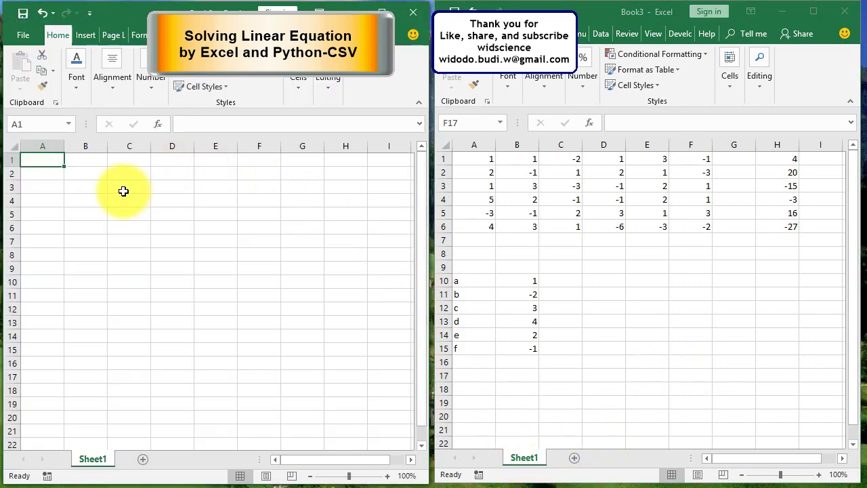
Copy the 6×6 coefficient matrix A1:F6 into A1 of the new workbook as values only
left_click(483, 157)
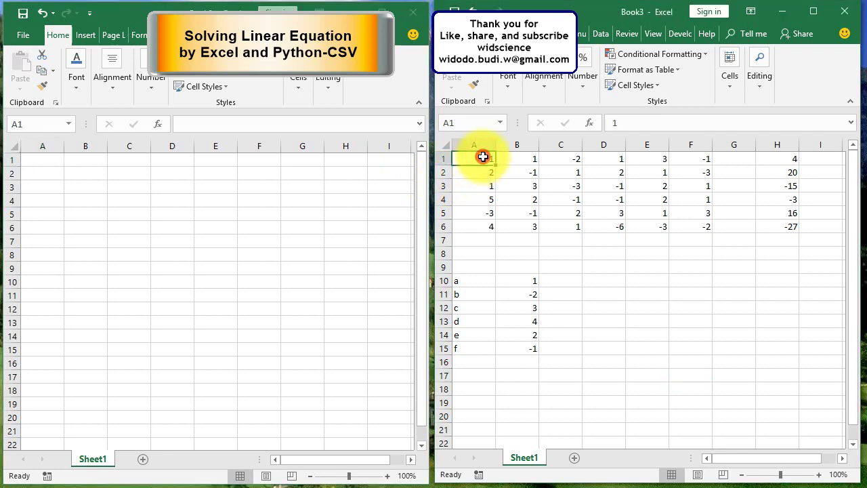
left_click_drag(483, 157, 689, 224)
right_click(604, 192)
left_click(633, 208)
left_click(44, 159)
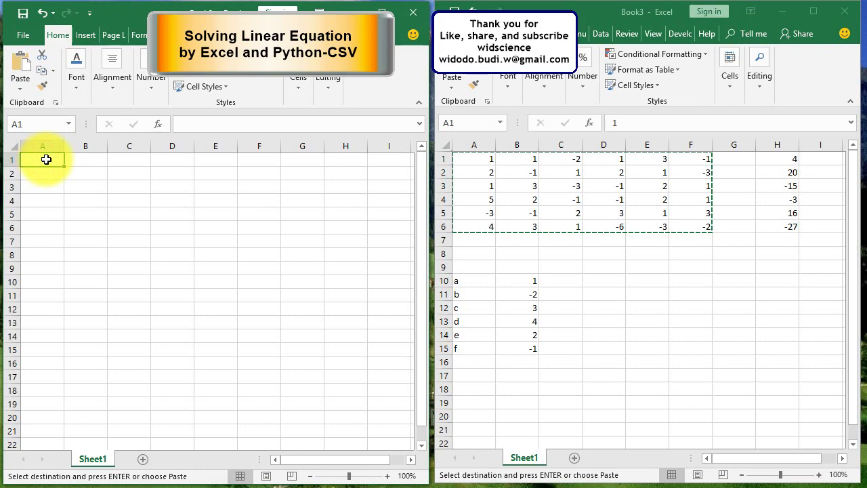
right_click(43, 159)
left_click(86, 238)
left_click(38, 190)
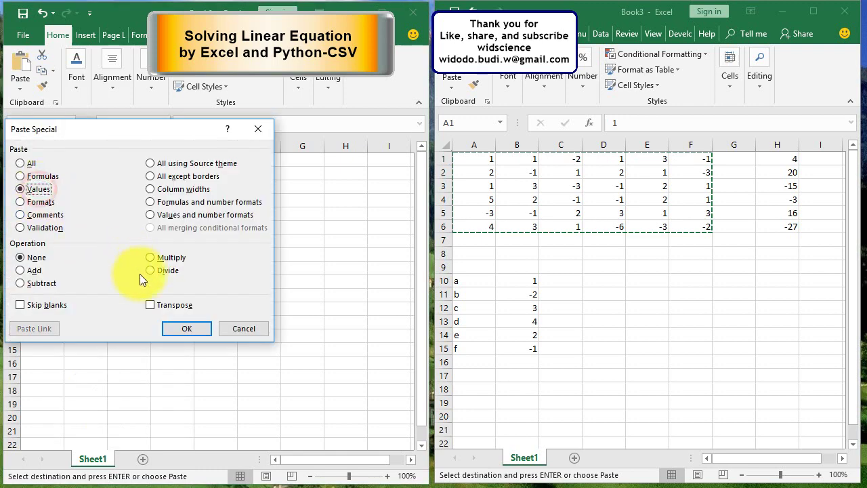
left_click(187, 328)
left_click(170, 281)
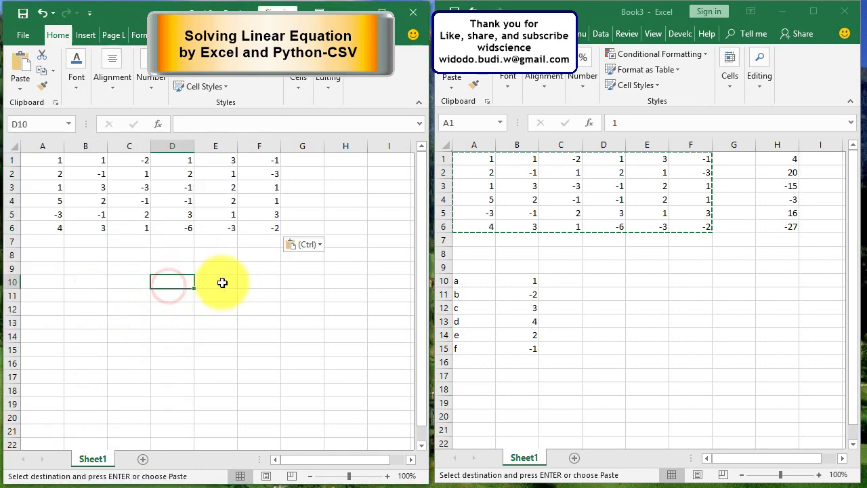
Paste the constants from H1:H6 as values into G1:G6 of the new workbook, then check the table
left_click(777, 279)
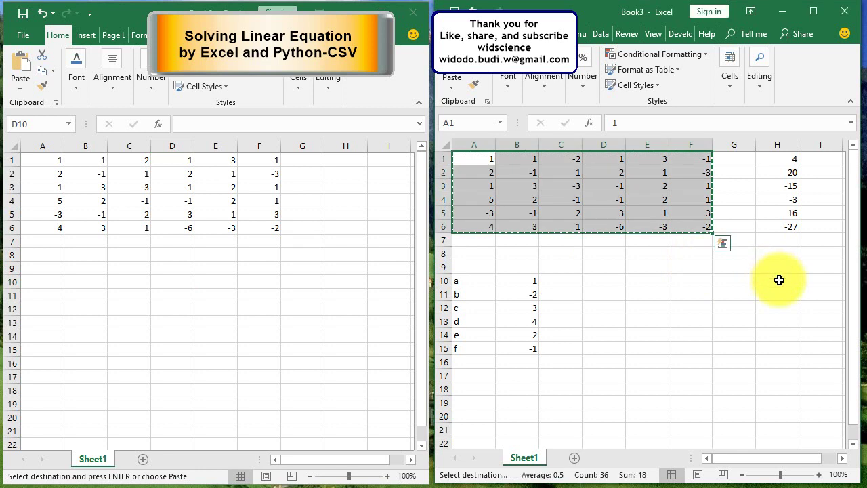
left_click(778, 280)
left_click_drag(793, 161, 788, 229)
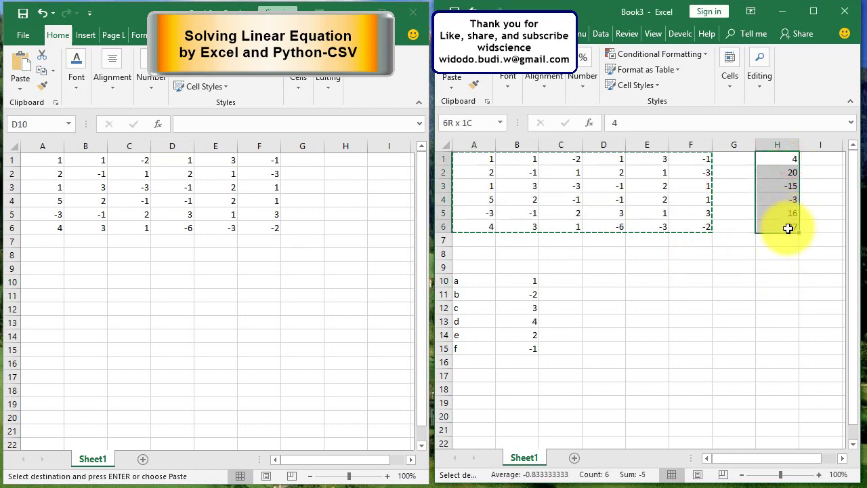
right_click(778, 197)
left_click(819, 224)
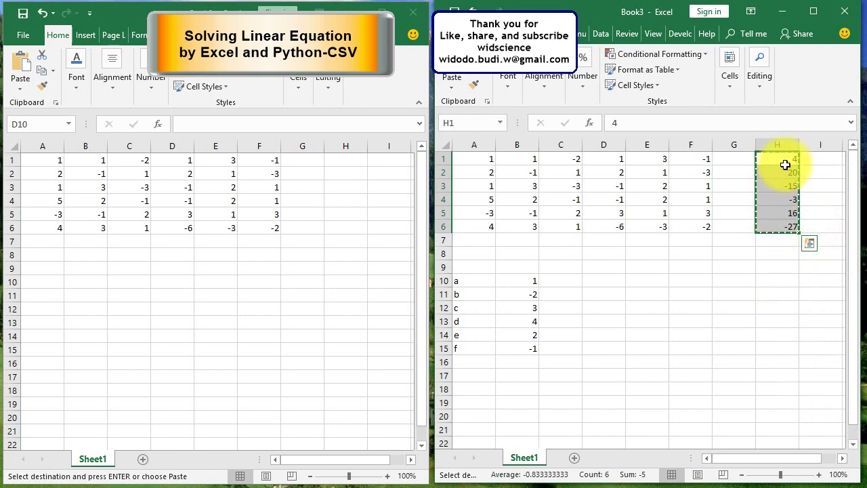
left_click(309, 162)
right_click(309, 162)
left_click(346, 235)
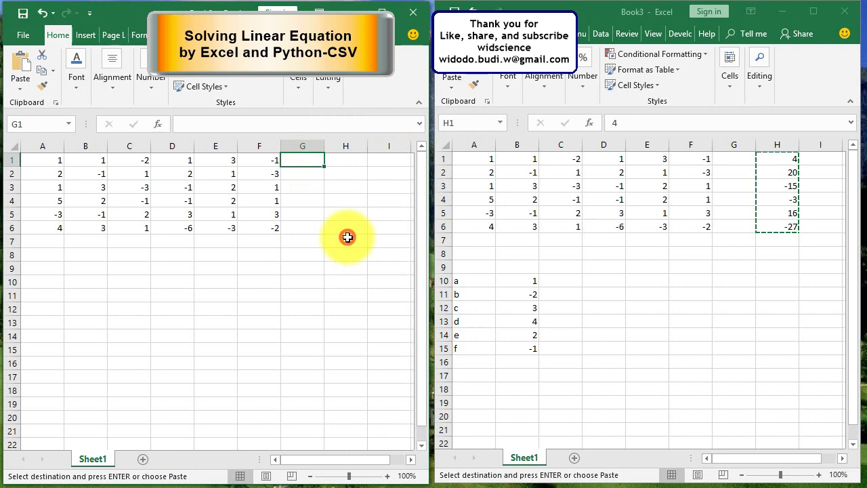
left_click(242, 188)
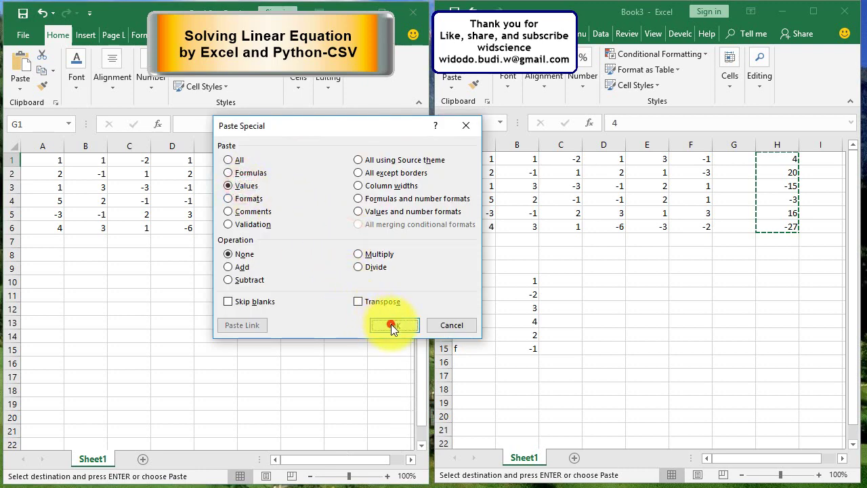
left_click(394, 325)
left_click(316, 346)
mouse_move(42, 160)
left_mouse_down()
mouse_move(49, 225)
mouse_move(305, 228)
left_mouse_up()
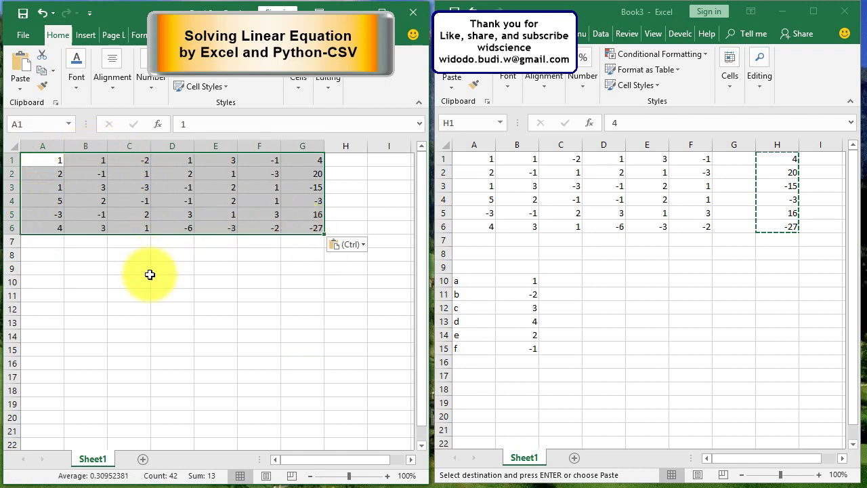
left_click(191, 341)
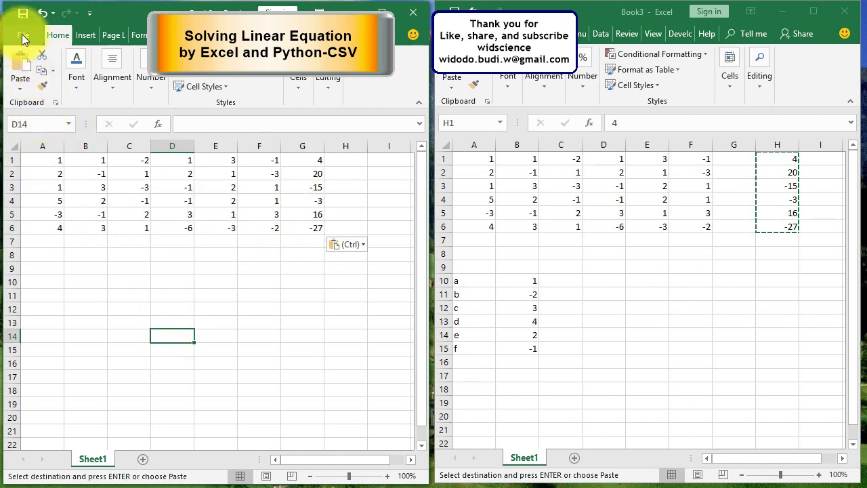
Save the workbook as linsys.csv (CSV Comma delimited) in D:\PROJECT\Python, keeping the CSV format
left_click(25, 35)
left_click(57, 168)
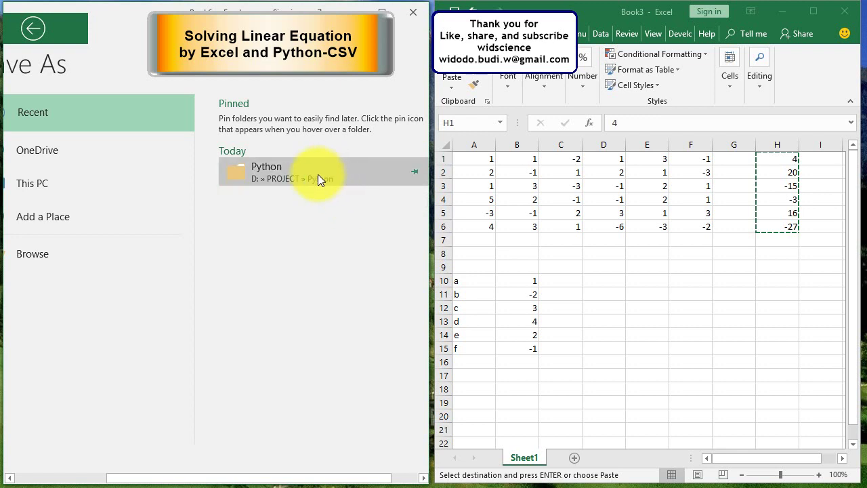
left_click(318, 174)
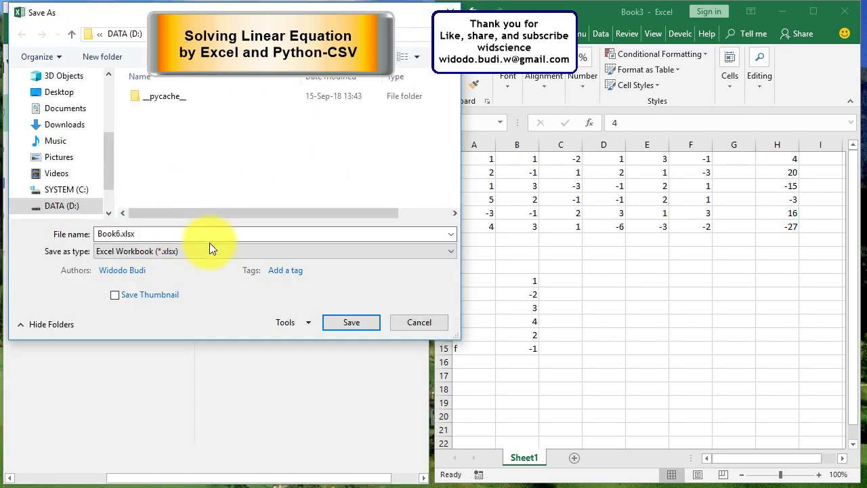
left_click_drag(115, 11, 132, 119)
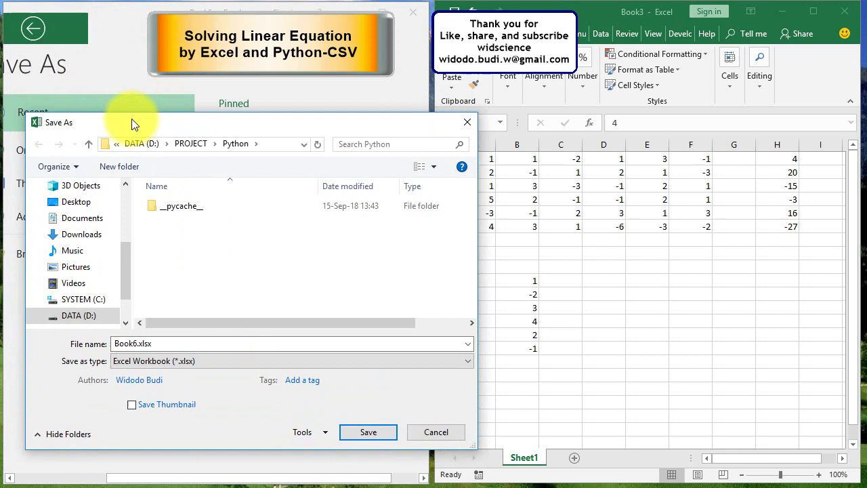
left_click(281, 144)
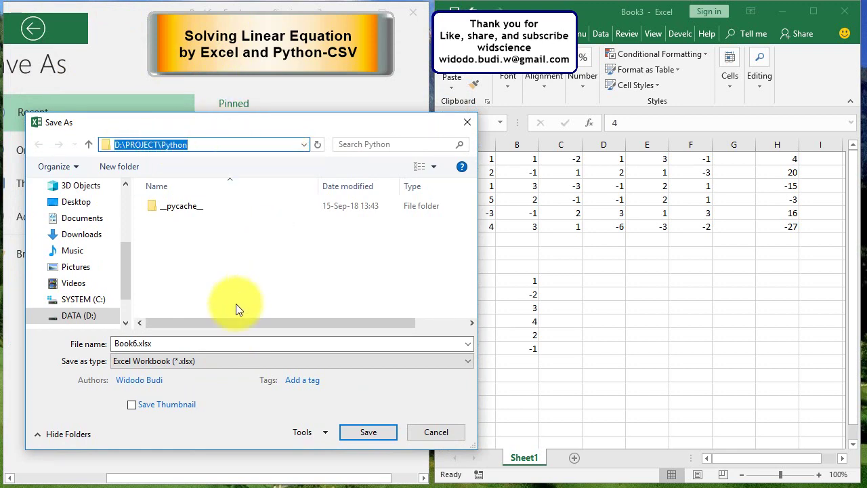
left_click(211, 363)
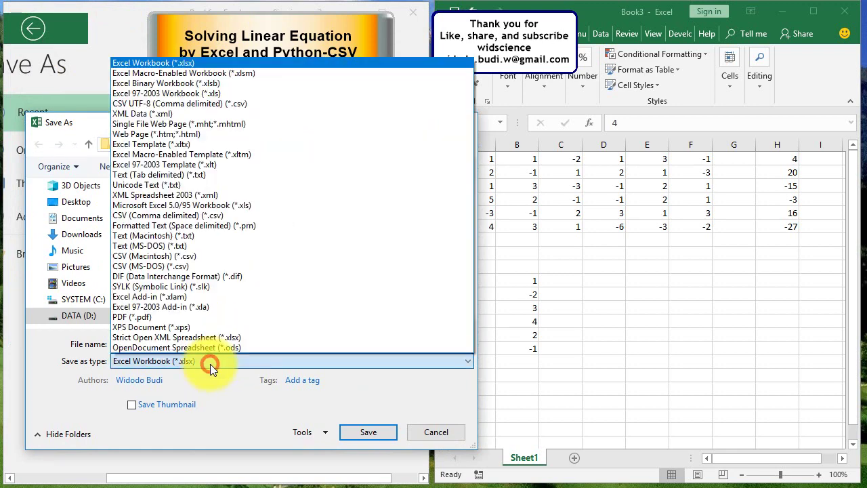
left_click(182, 215)
double_click(132, 343)
left_click_drag(123, 342, 105, 342)
type("linsys.csv")
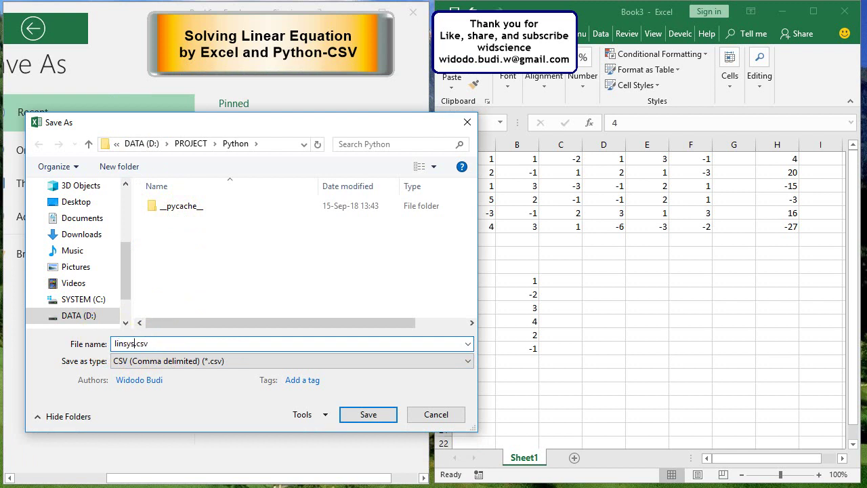
left_click(349, 416)
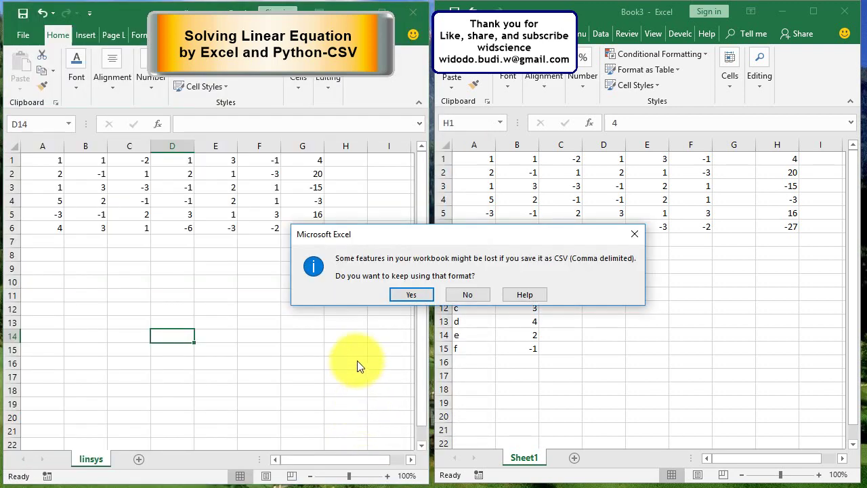
left_click(400, 293)
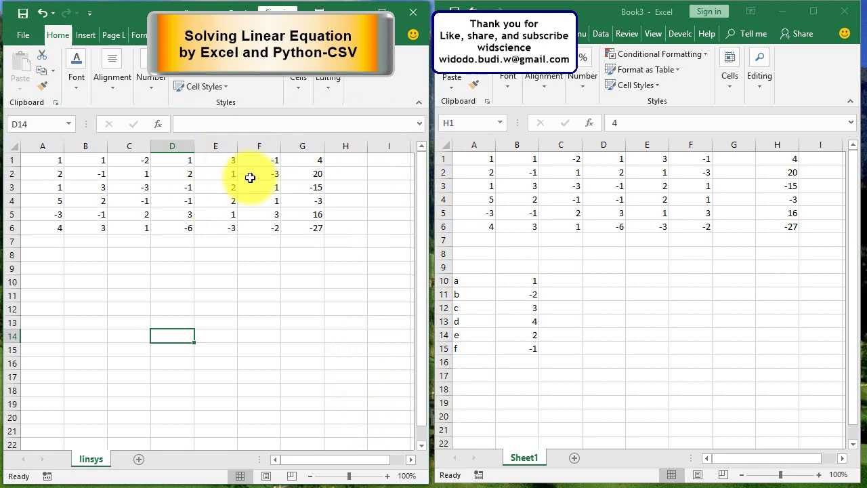
Close the saved linsys.csv workbook and return to the PyCharm editor
left_click(412, 12)
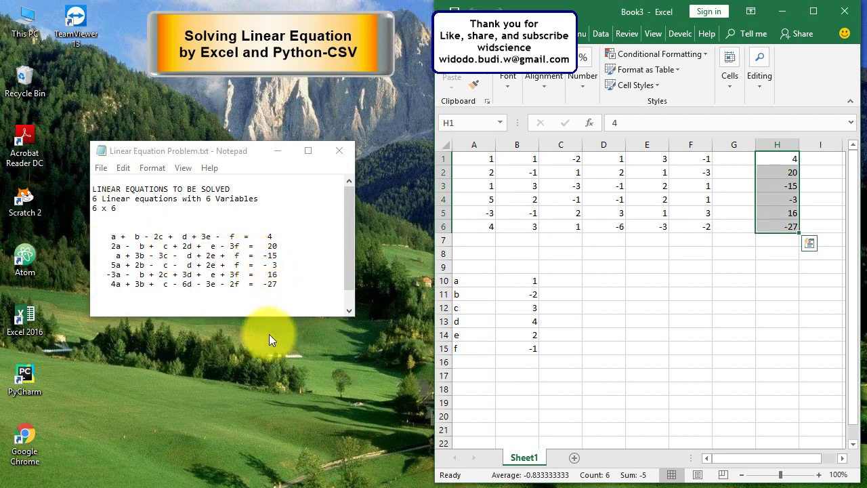
left_click(647, 335)
left_click(163, 482)
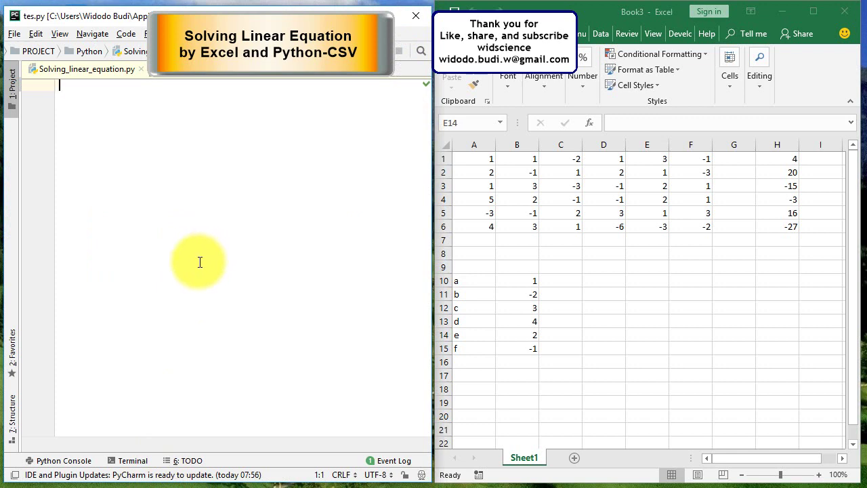
Write 'from sympy import *', 'import csv' and 'import sympy as sp', then start the path line
type("from sympy import *")
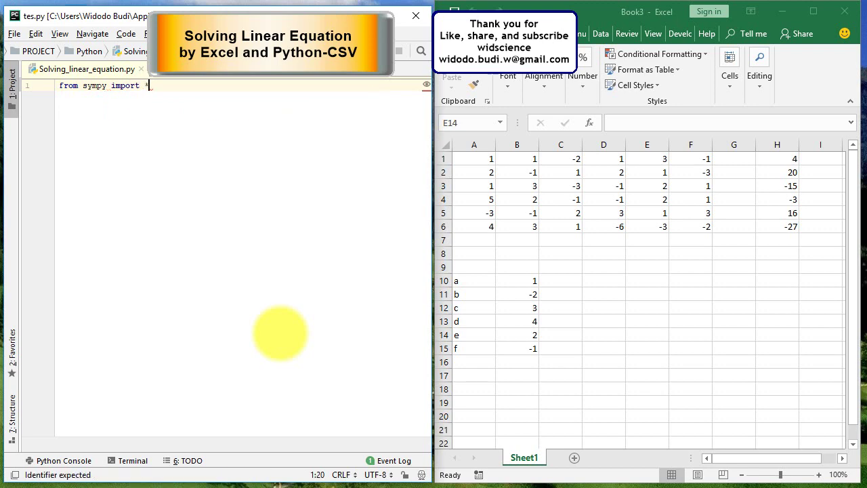
key("Return")
type("import csv")
key("Escape")
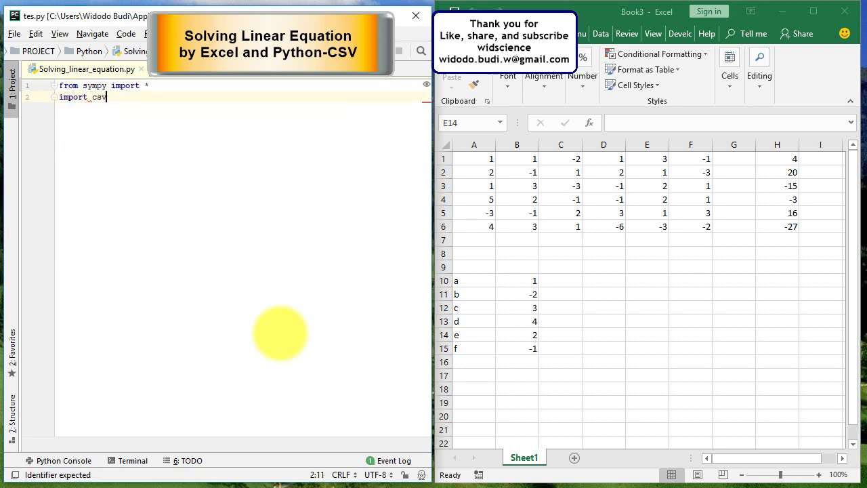
key("Return")
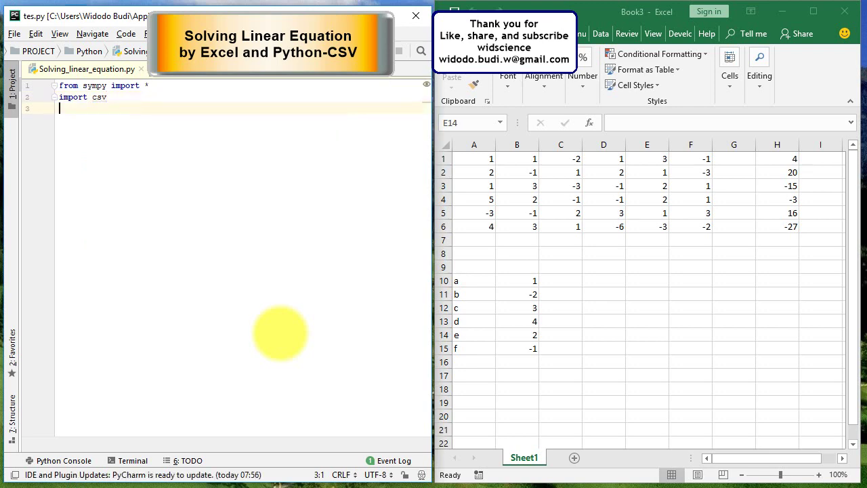
type("import symp")
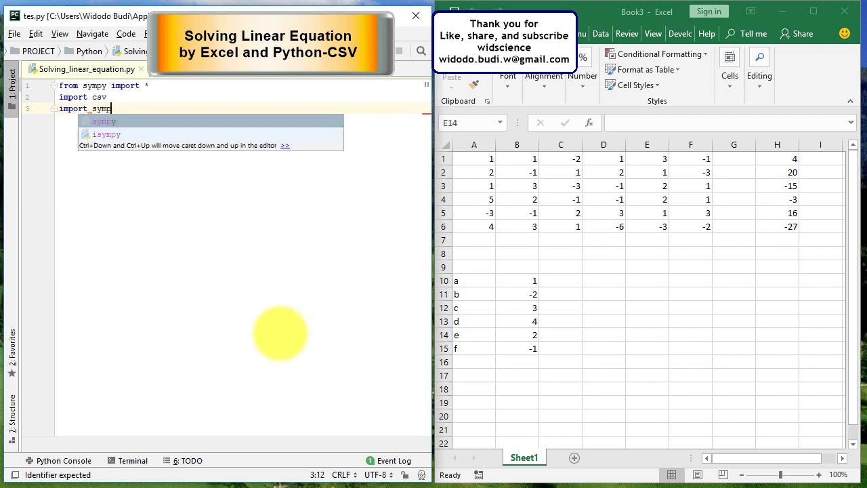
type("y as sp")
key("Return")
key("Return")
type("path ")
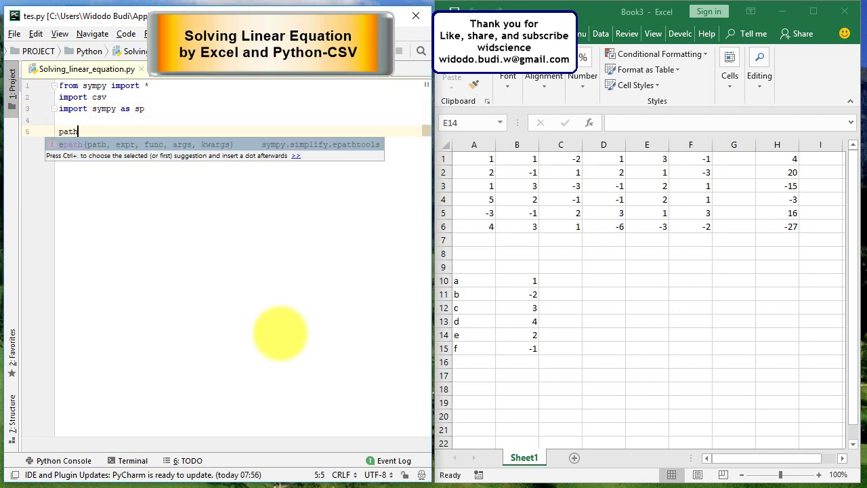
type("= ")
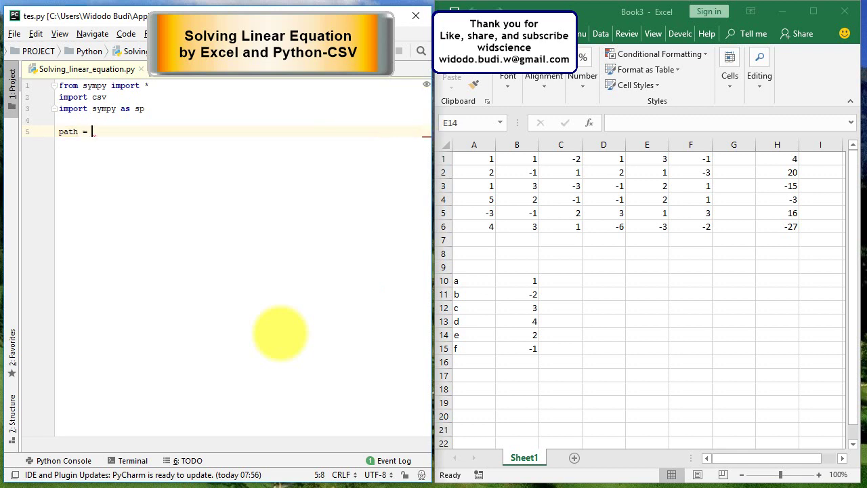
type("\"D")
type(":/PROJECT/Python/lin")
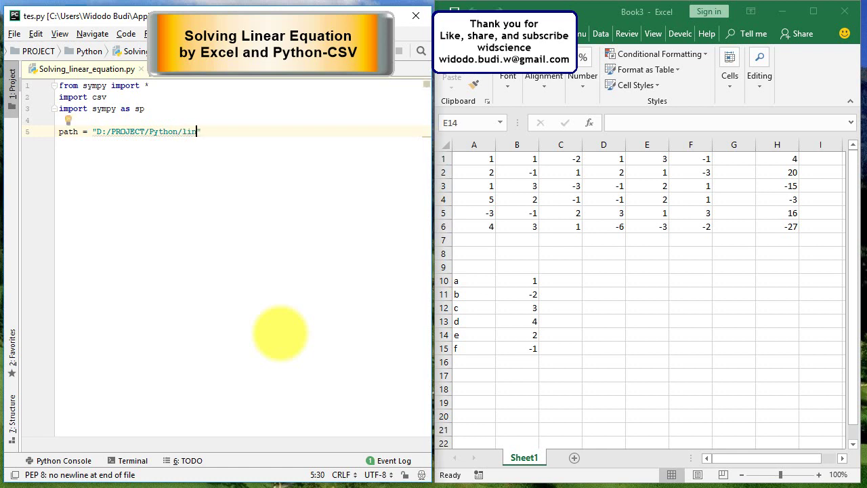
type("sys.csv")
Set path to "D:/PROJECT/Python/linsys.csv" and define a,b,c,d,e,f = sp.symbols('a b c d e f')
key("End")
key("Return")
key("Return")
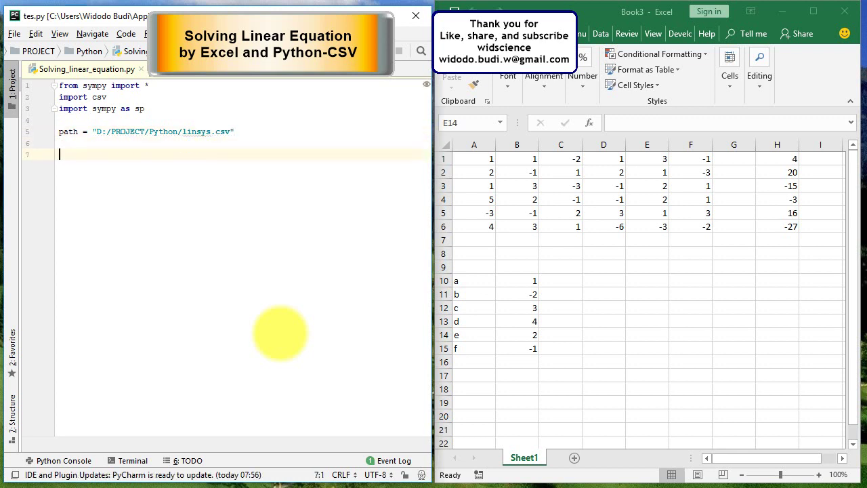
type("a,")
type("b,c,d,e,f")
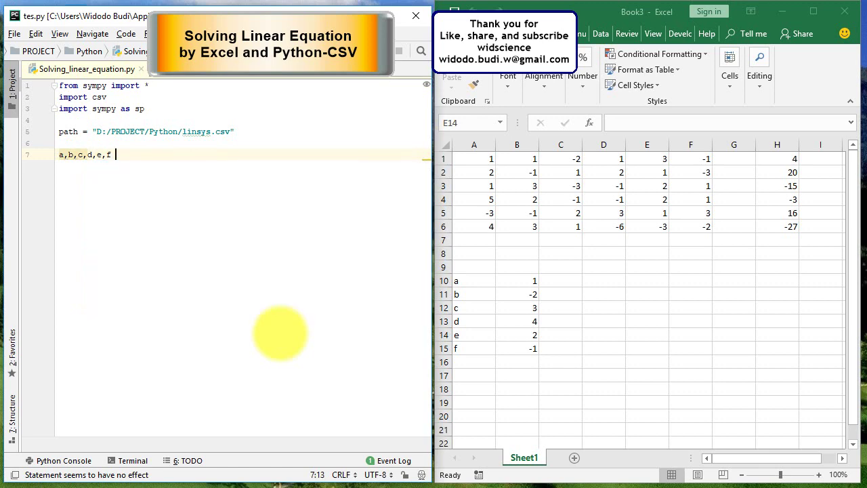
type(" = sp.")
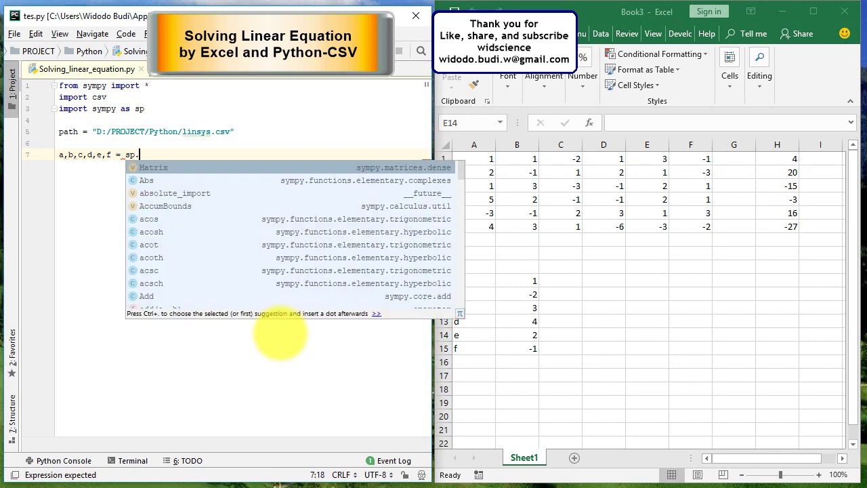
type("s")
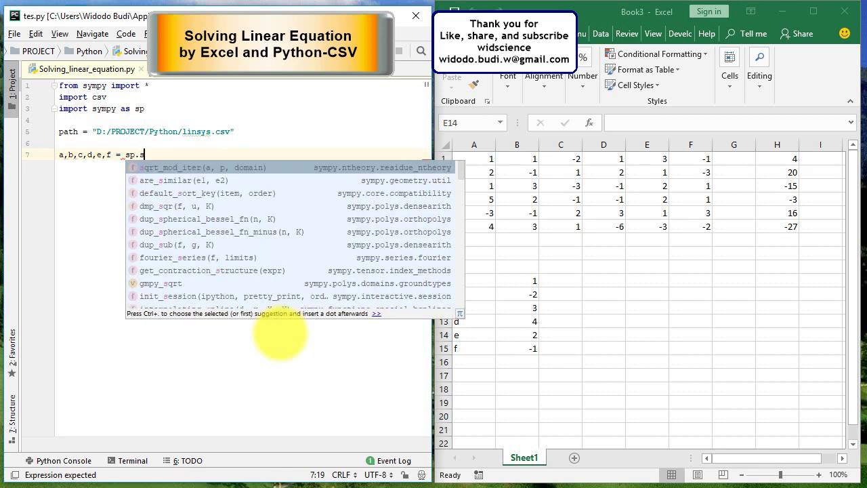
type("ymbols")
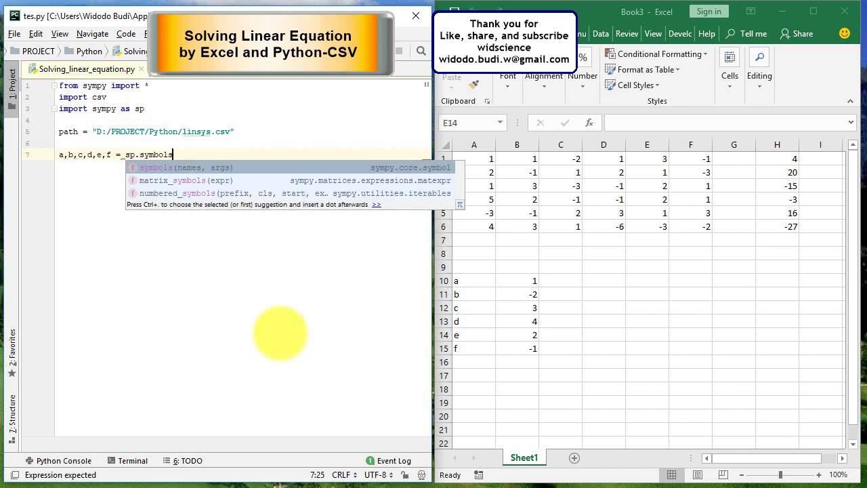
key("Escape")
type("('a b c d e f")
key("End")
key("Return")
key("Return")
type("datafi")
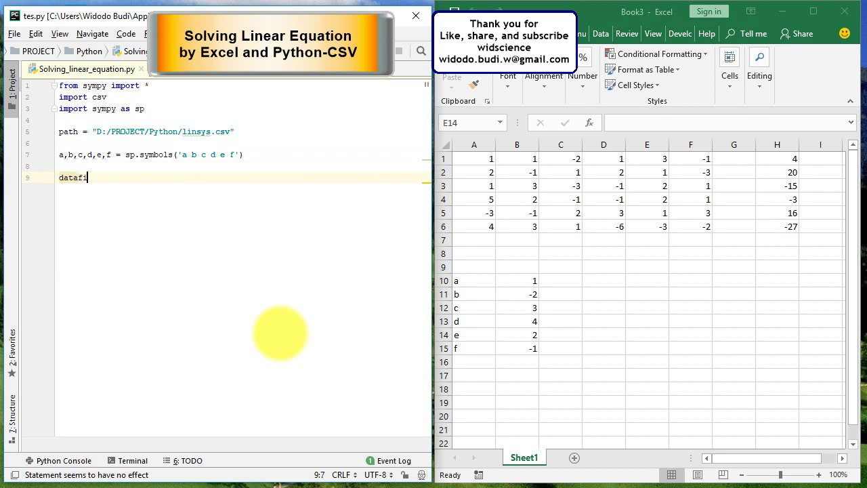
type("le = ")
type("open(")
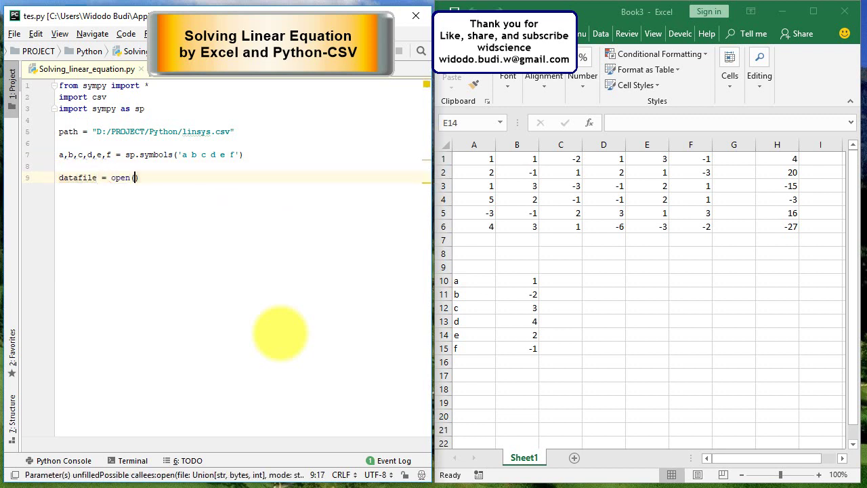
type("path")
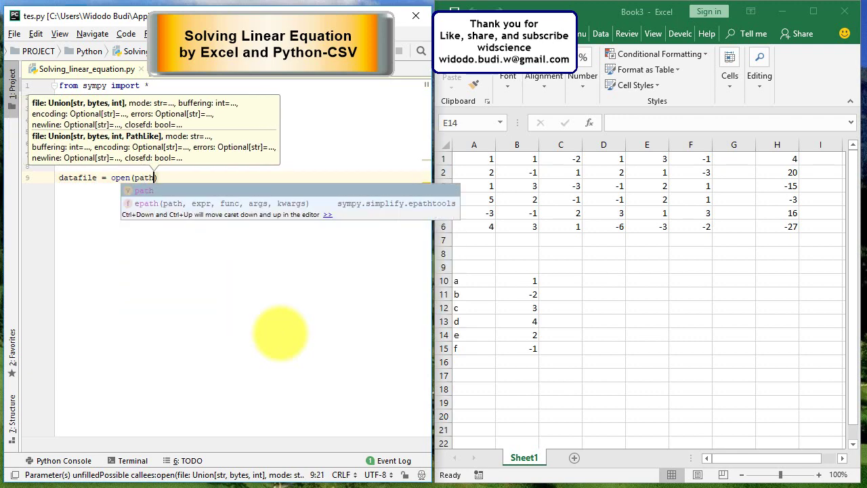
type(", 'r")
Open the CSV for reading, create csv.reader with delimiter ',', and append each row to data
type(")")
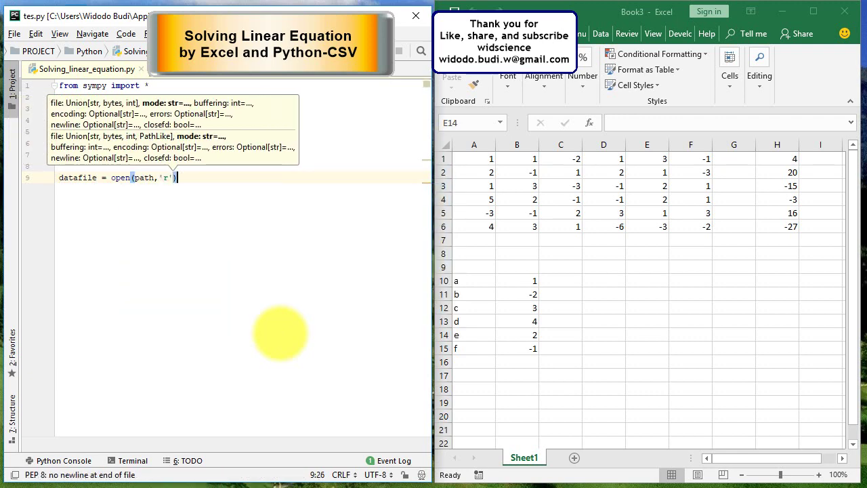
key("Return")
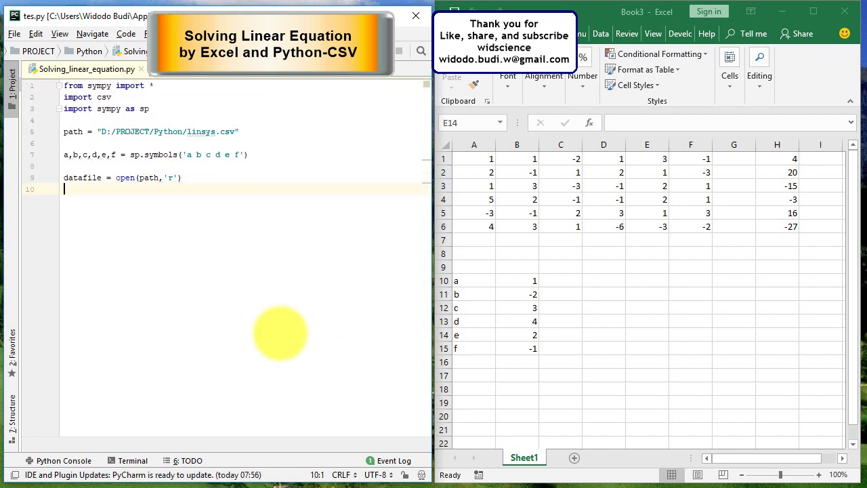
type("data")
type("reader ")
type("= ")
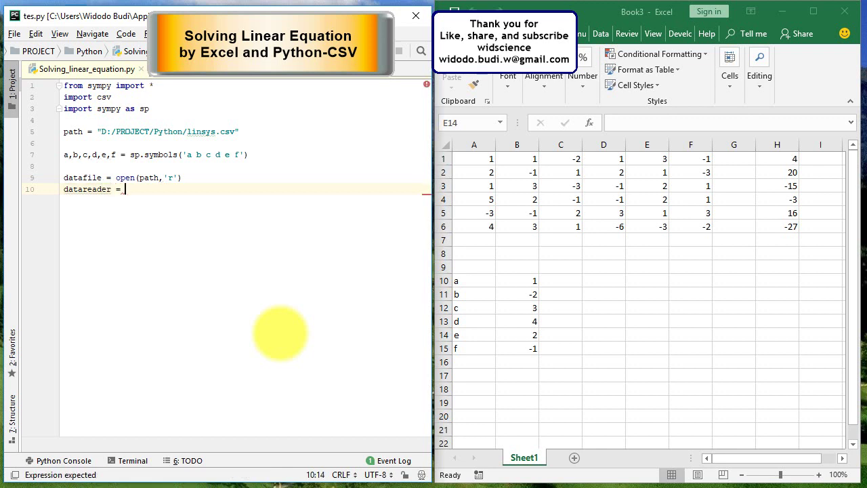
type("csv.reader")
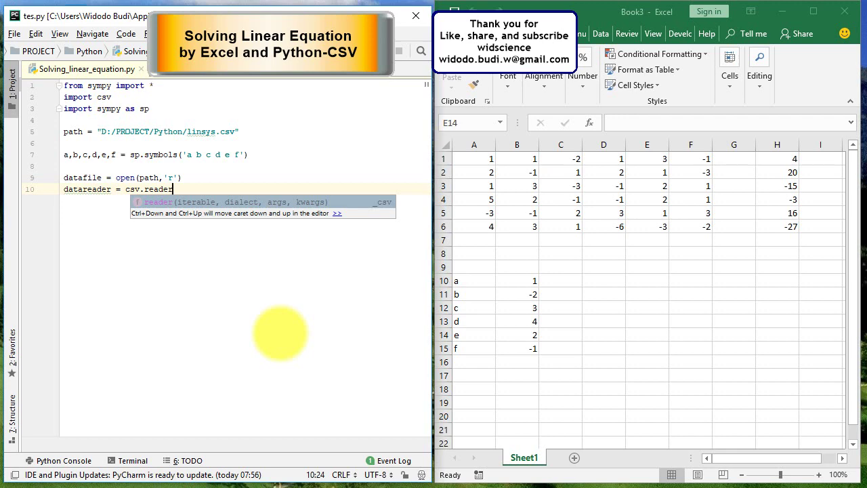
type("(datafile, delimiter=")
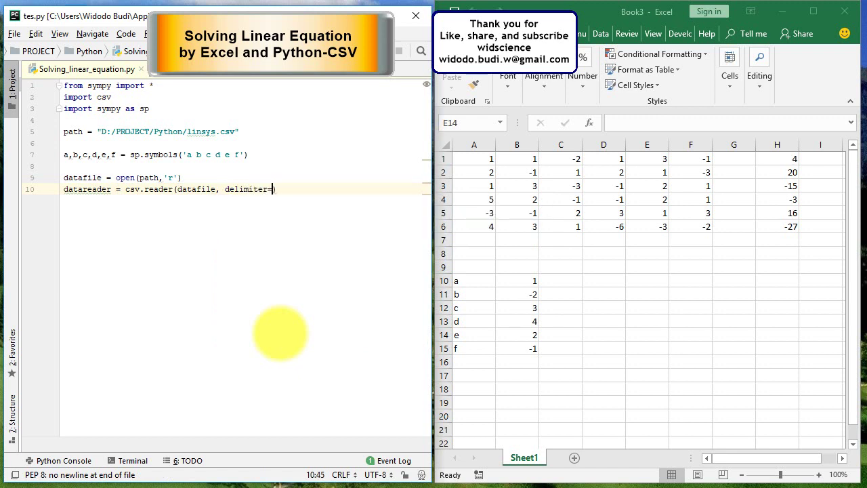
type("',")
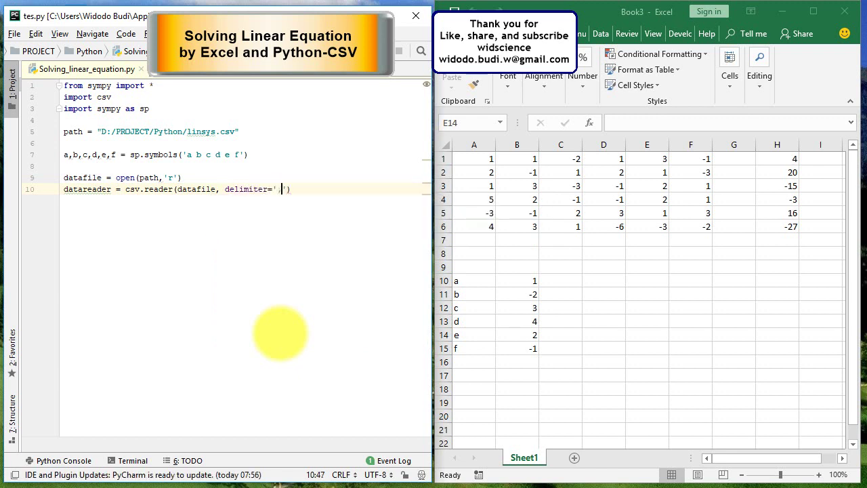
type("')")
key("Return")
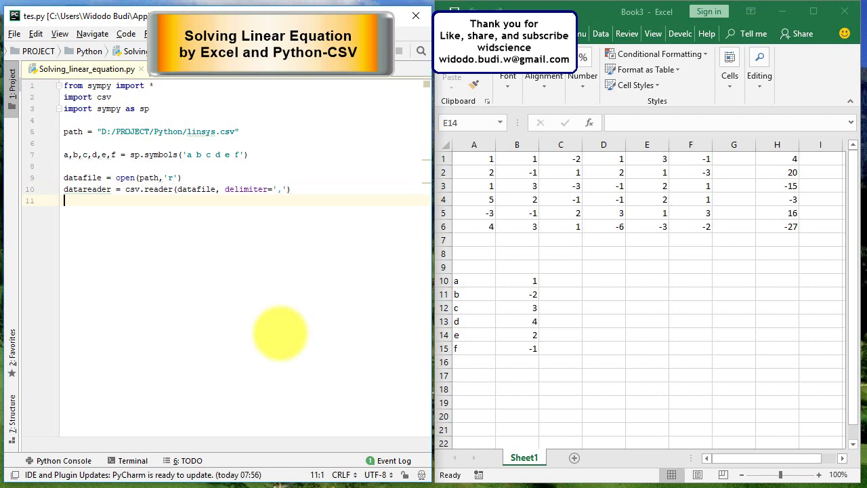
type("data = []")
key("Return")
key("Return")
type("for row in datareader")
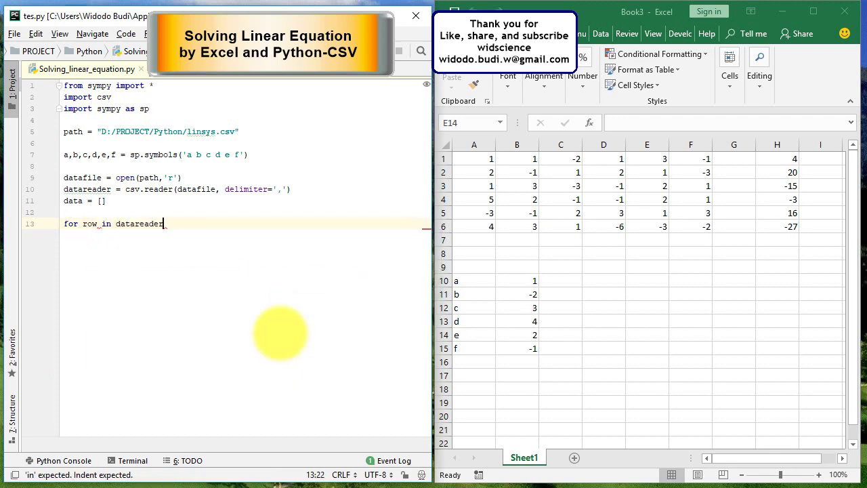
type(":")
key("Return")
type("data.append")
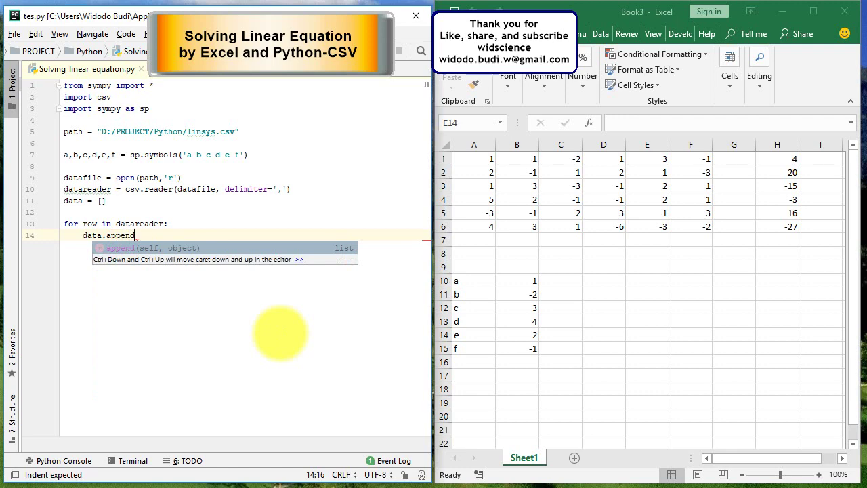
type("(row)")
key("Return")
key("Return")
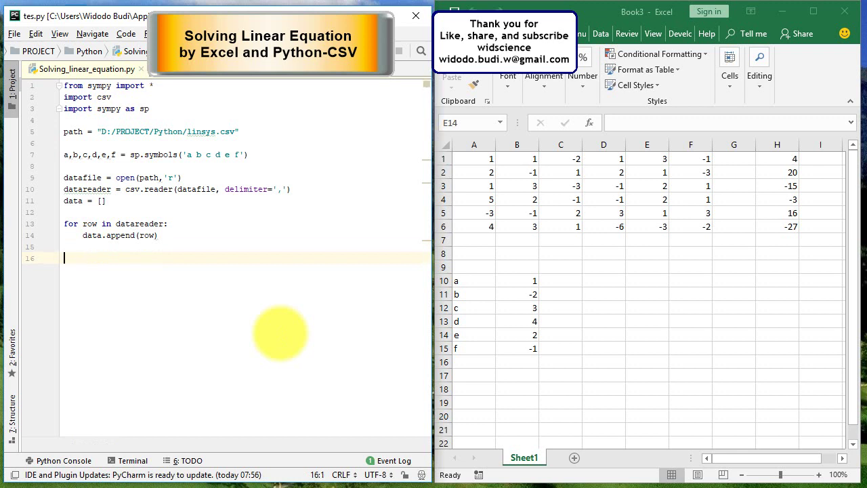
Add Mtx = Matrix(data) and solution = Mtx.rref() to the script
type("Mt")
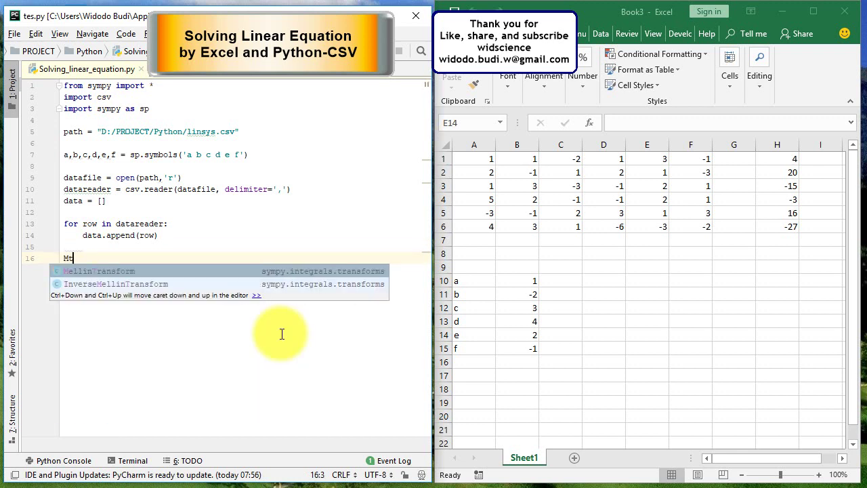
type("x = ")
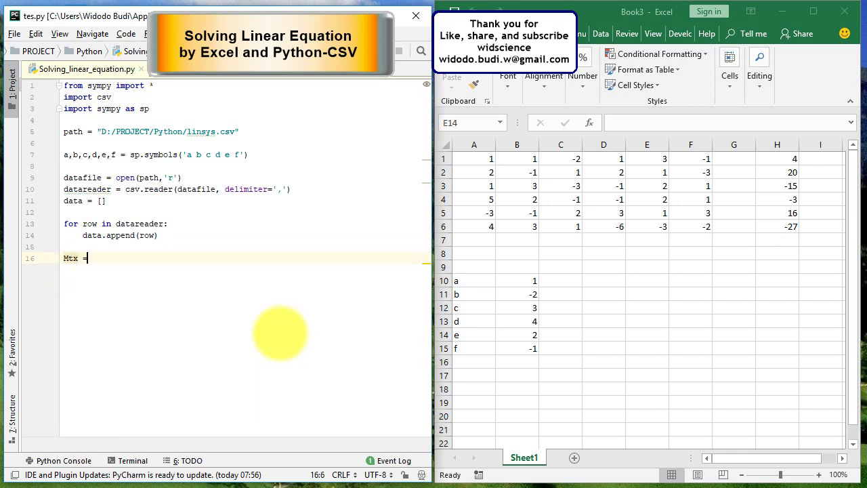
type("Matrix")
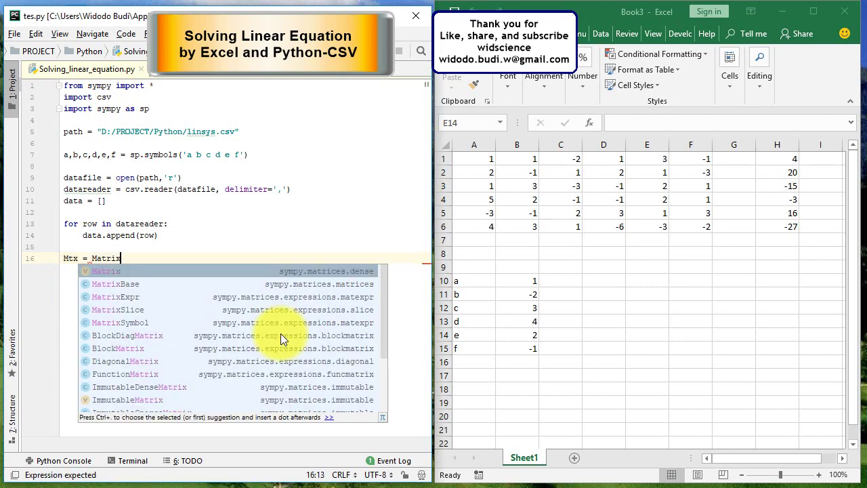
type("(data")
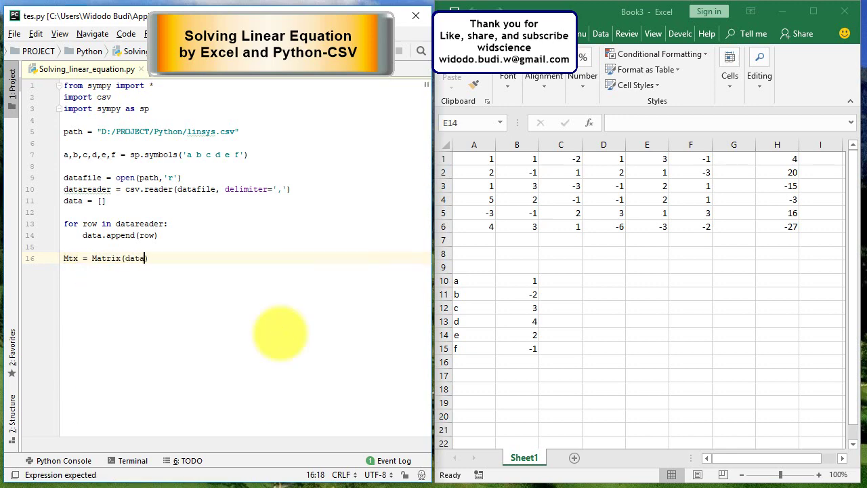
type(")")
key("Return")
key("Return")
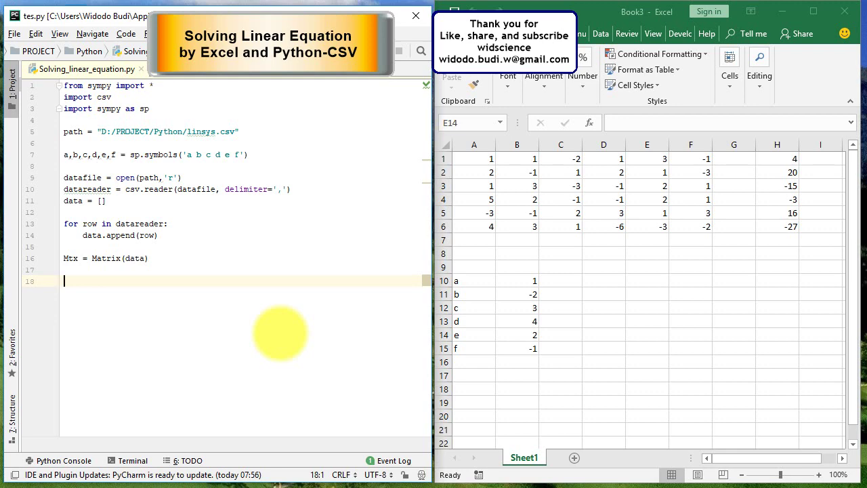
type("solution ")
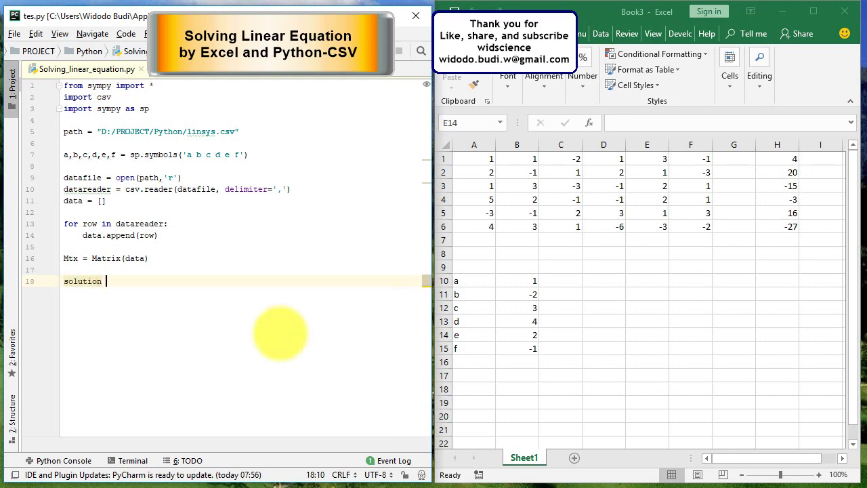
type("=")
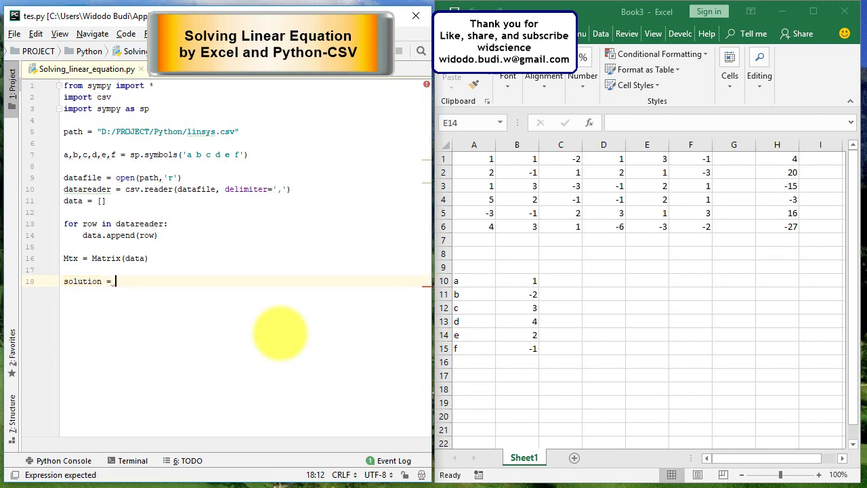
type(" Mtx.rref")
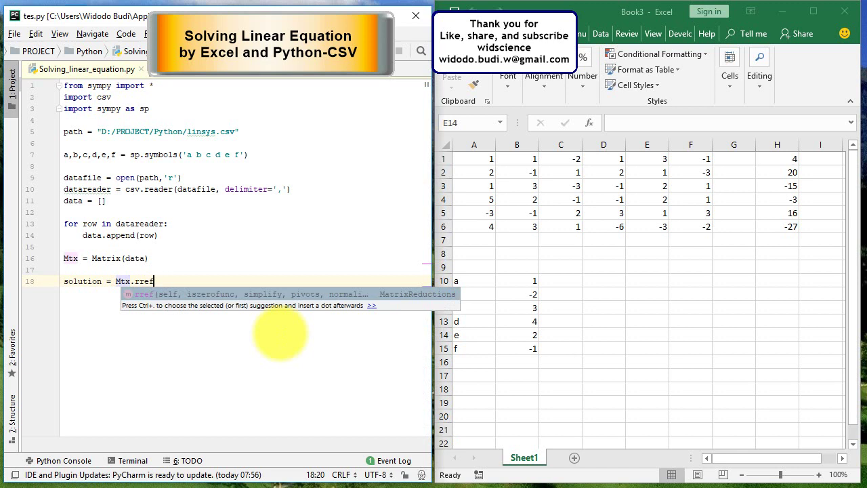
type("()")
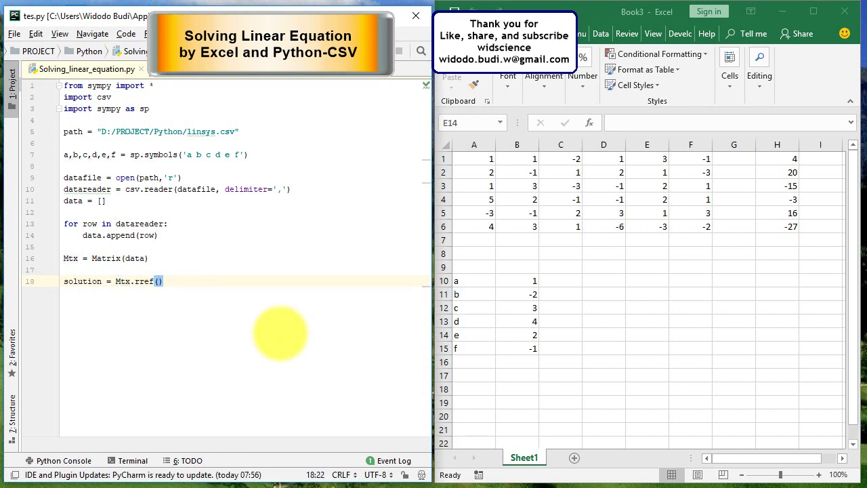
Add a '# rref: row reduced echelon form' comment above the solution line
key("Up")
key("Return")
type("ref")
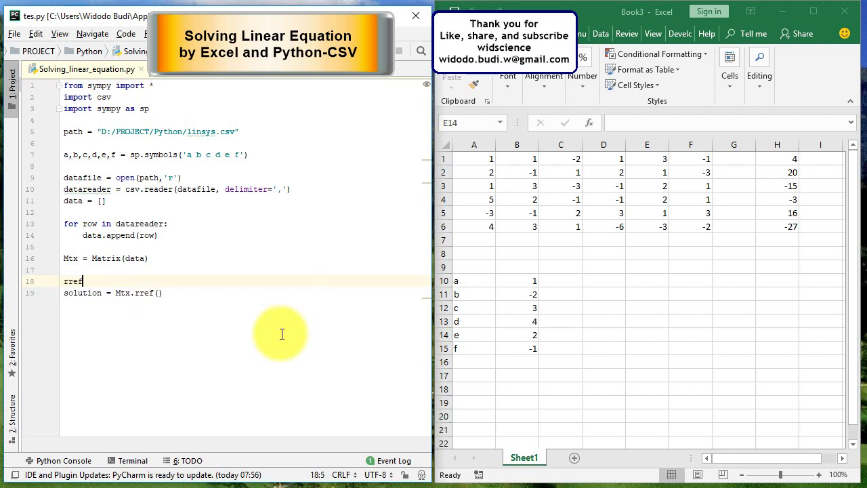
type(": row reduc")
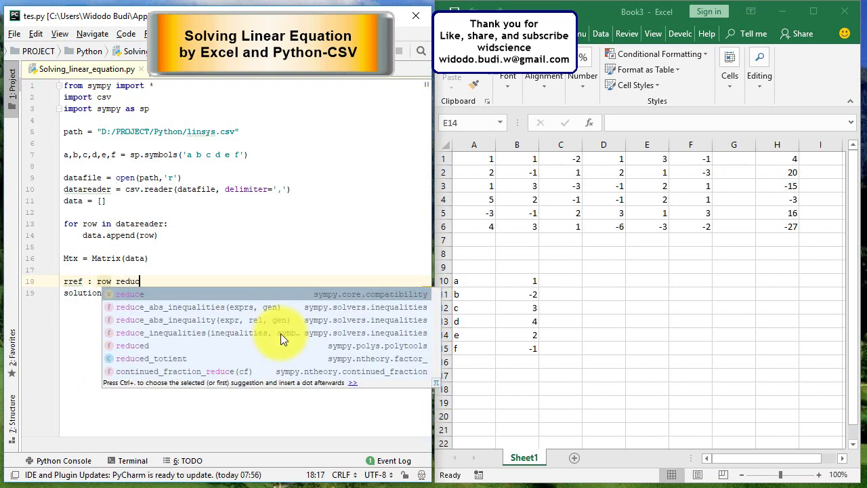
key("BackSpace")
key("BackSpace")
key("BackSpace")
key("BackSpace")
key("BackSpace")
key("BackSpace")
type("_reduced_echelon form")
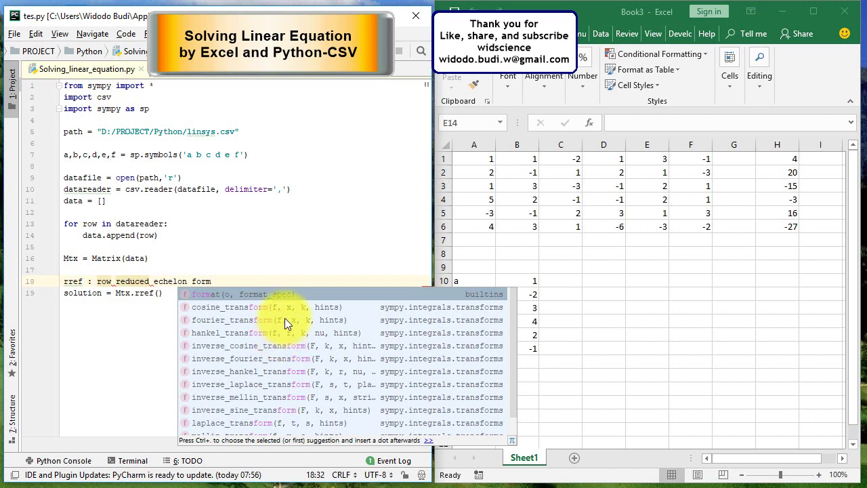
left_click_drag(211, 281, 54, 281)
key("ctrl+slash")
Add a print(solution) line after a blank line below the solution line
left_click(321, 316)
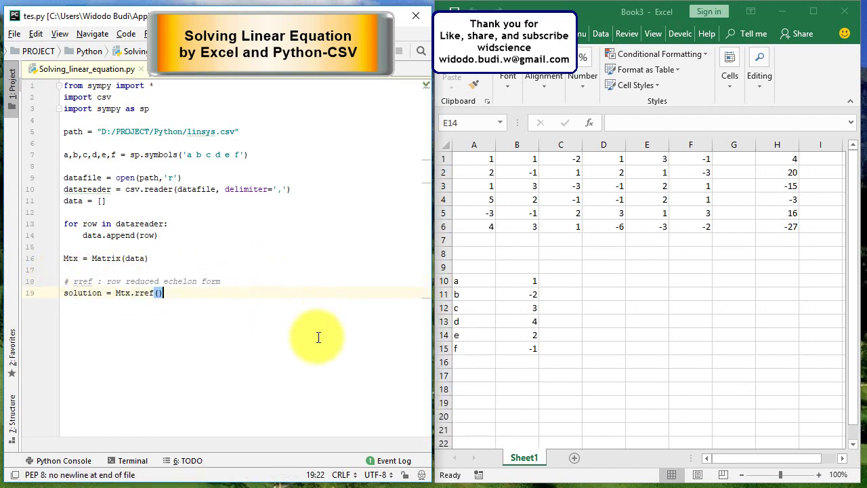
key("Return")
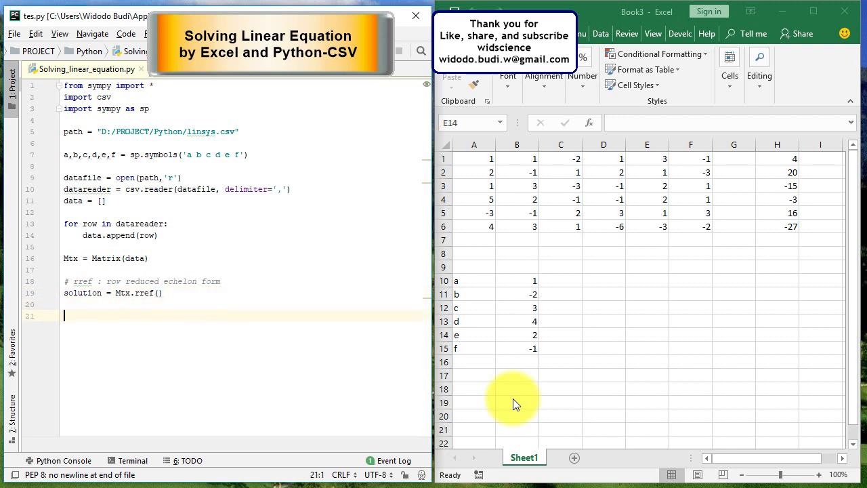
key("Return")
type("print")
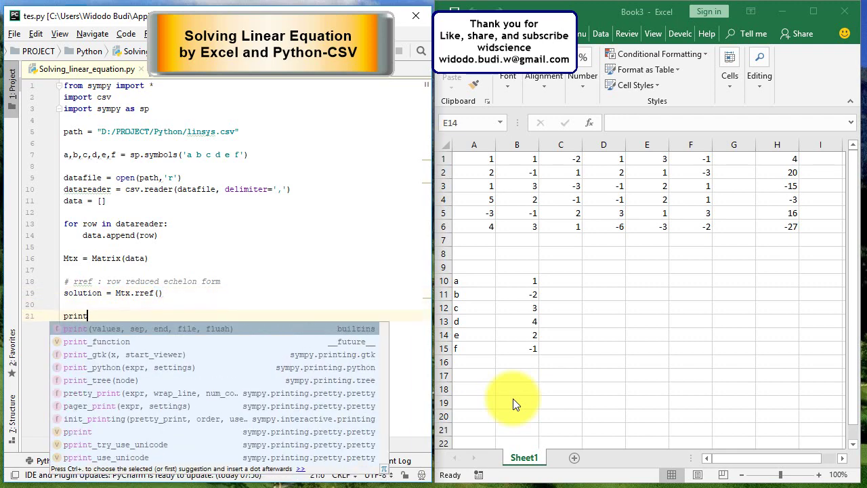
type("(soluti")
key("Return")
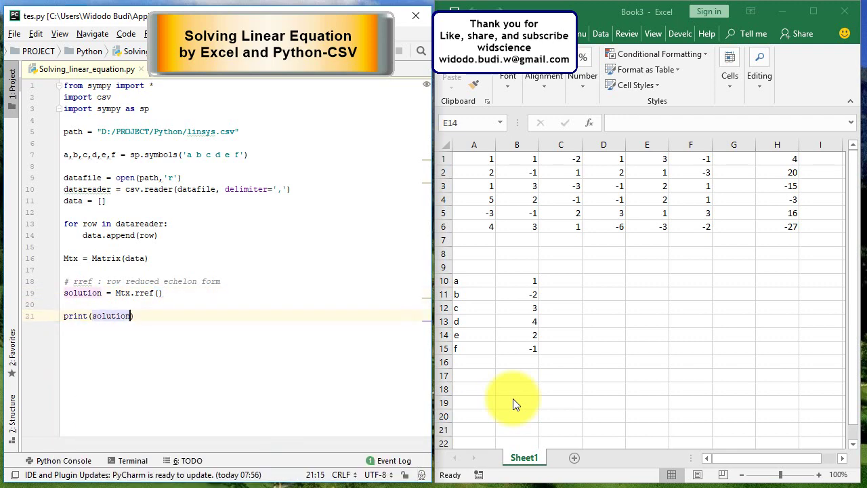
left_click(334, 309)
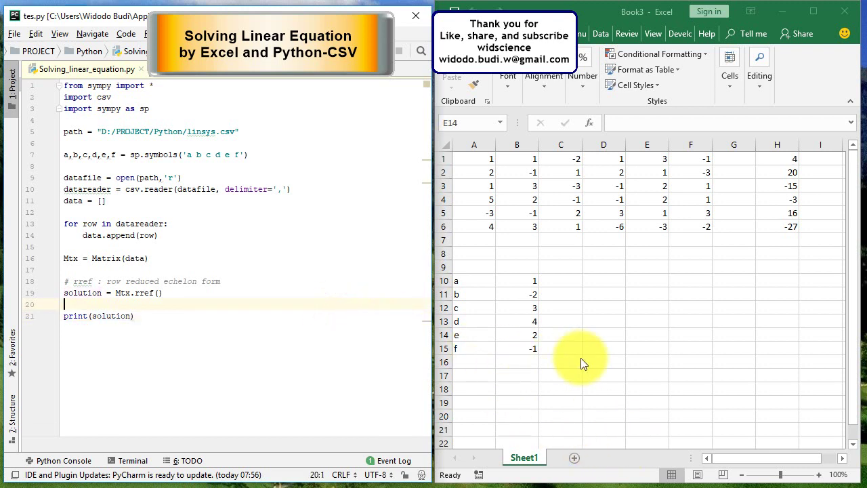
left_click(242, 317)
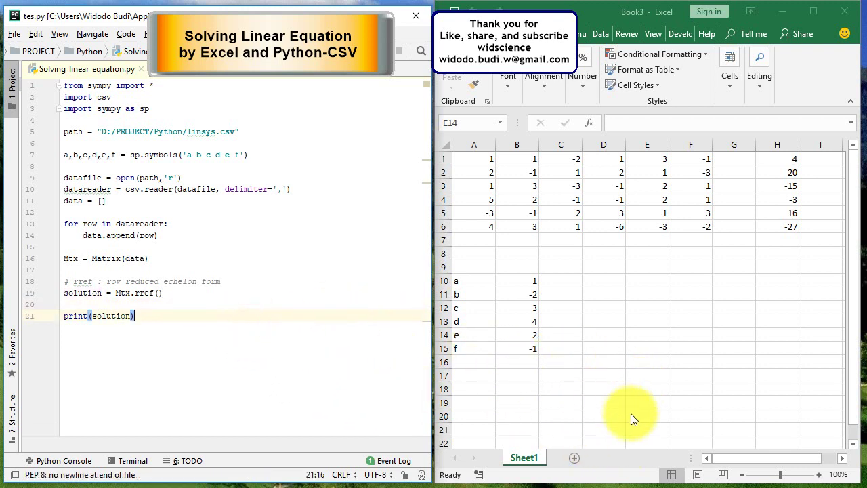
left_click(680, 406)
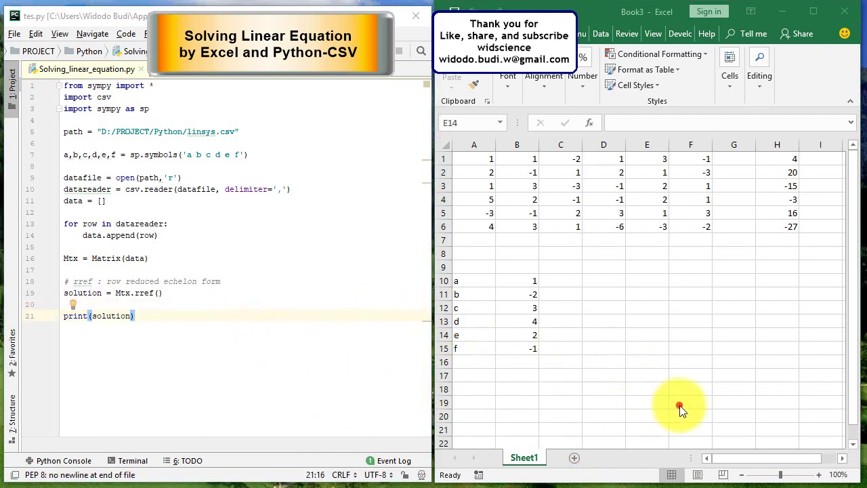
left_click(170, 323)
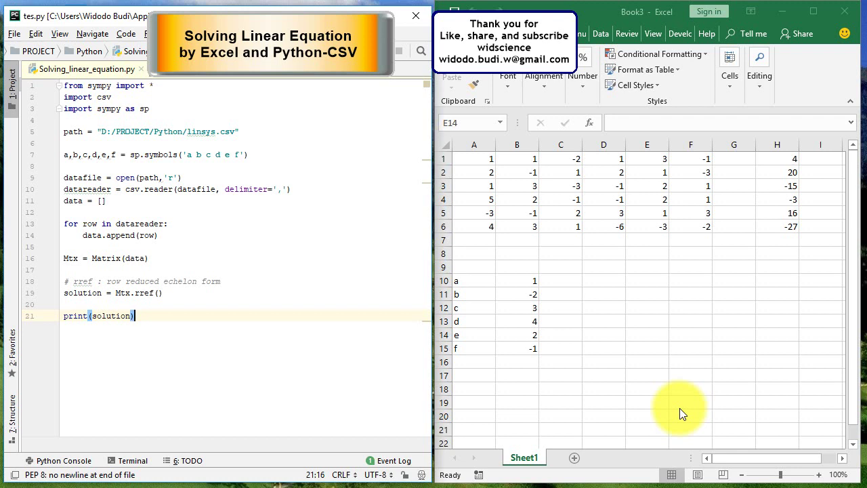
Run Solving_linear_equation and compare the rref last column (1, -2, 3, 4, 2, -1) with Excel's B10:B15
key("alt+shift+F10")
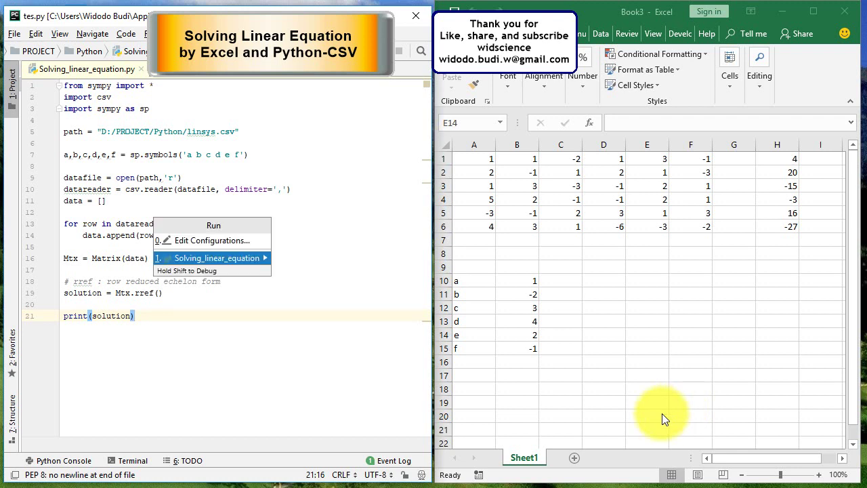
left_click(256, 258)
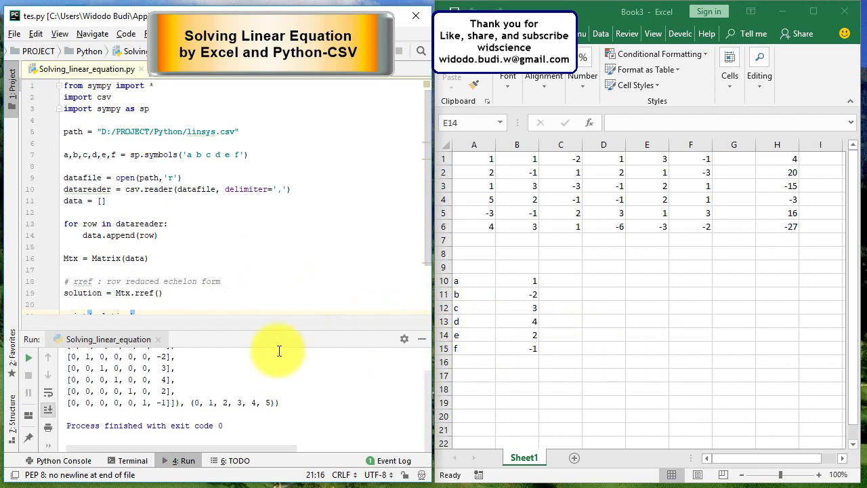
scroll(273, 381, "up", 1)
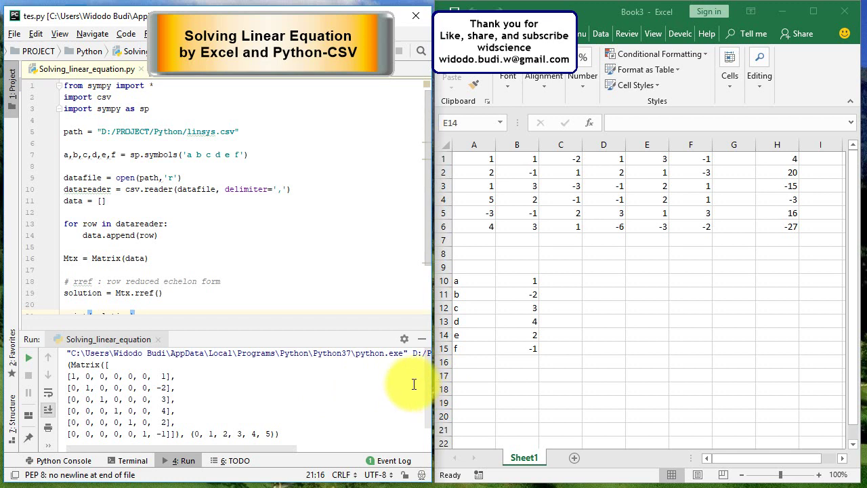
scroll(319, 296, "down", 1)
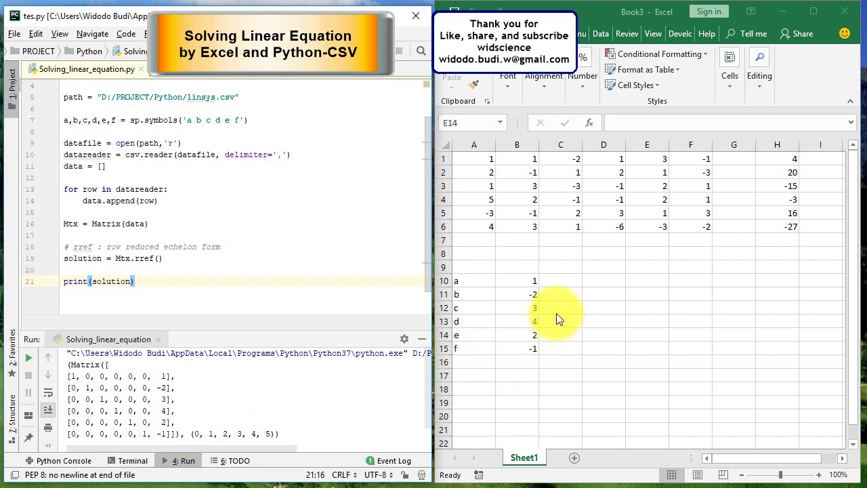
left_click(534, 280)
left_click_drag(534, 280, 534, 348)
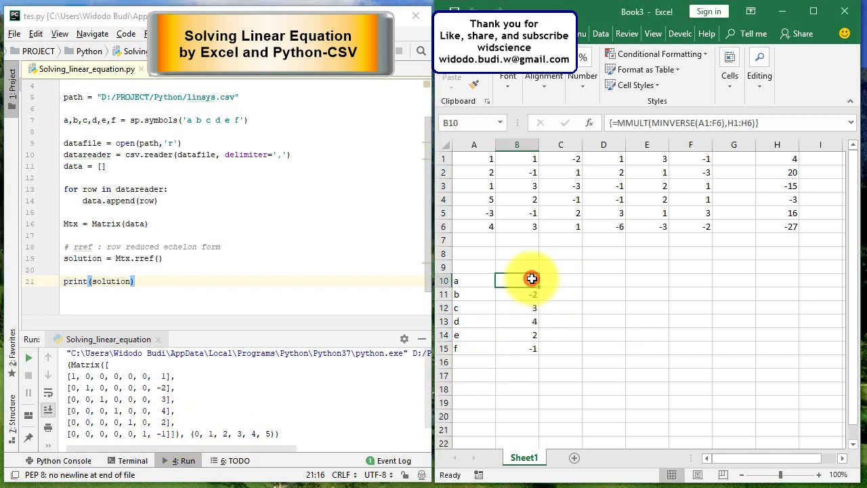
left_click(650, 334)
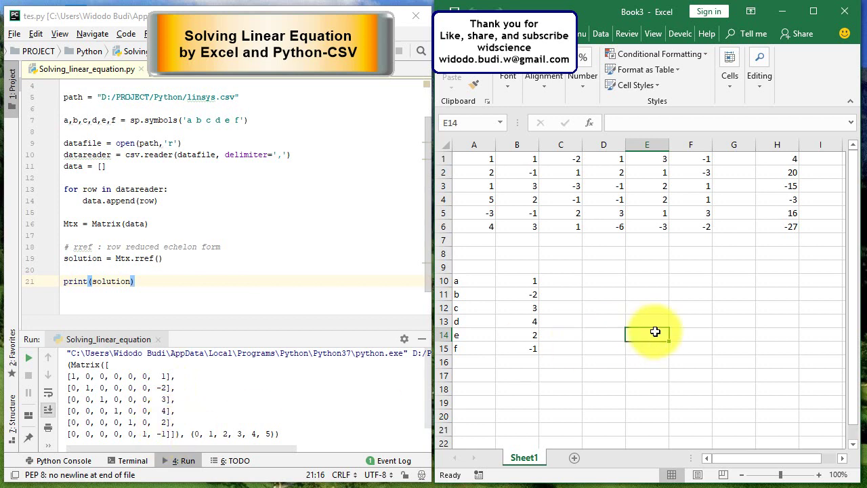
left_click(698, 320)
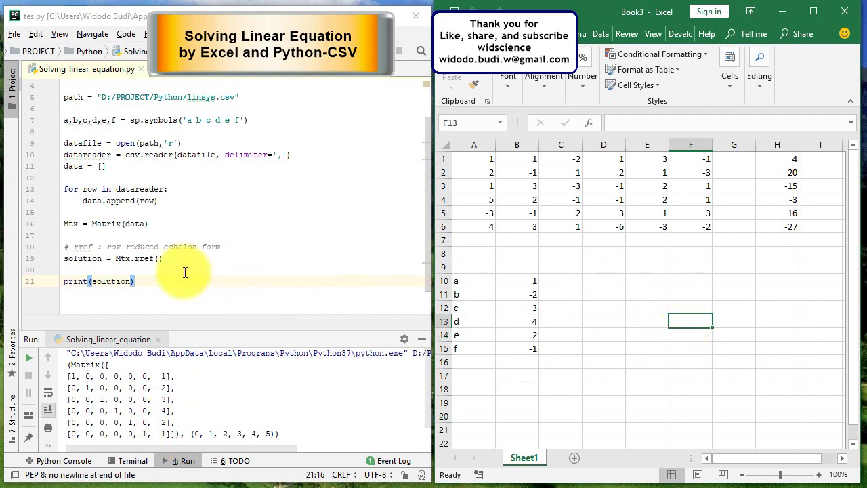
left_click_drag(173, 258, 55, 266)
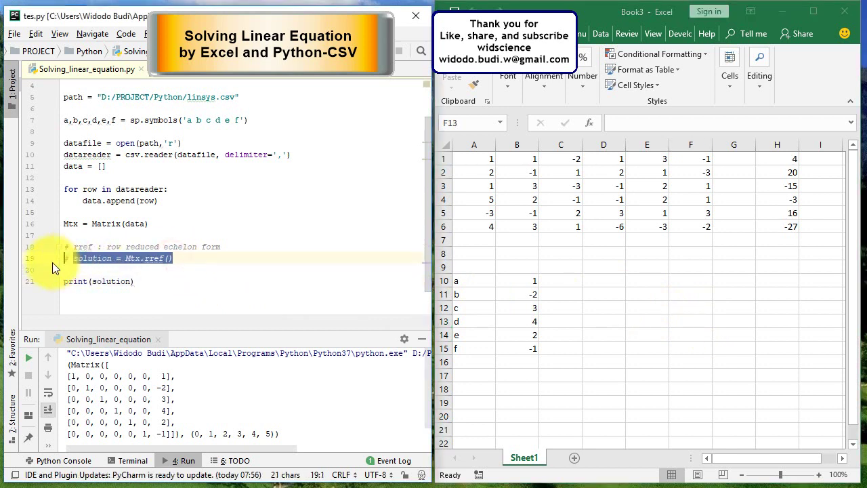
Comment out the Mtx.rref() line and add solution = solve_linear_system(Mtx,a,b,c,d,e,f)
key("ctrl+slash")
left_click(182, 247)
left_click(185, 258)
key("Return")
key("Return")
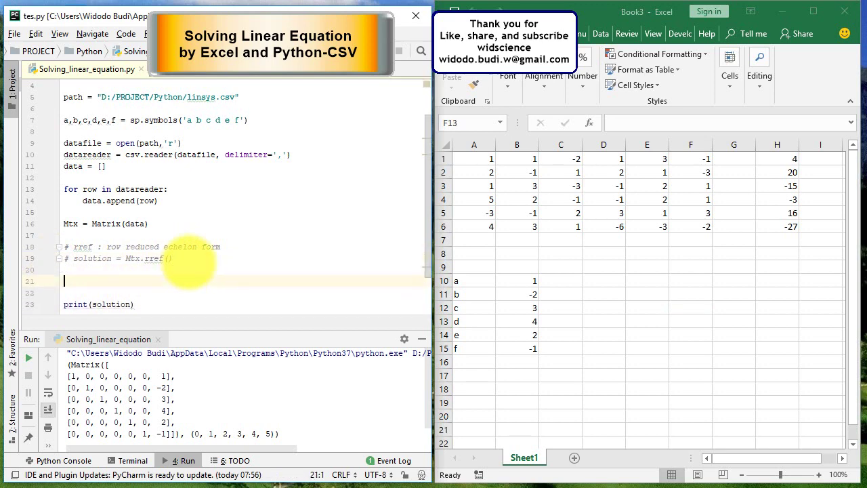
type("soltio")
key("BackSpace")
key("BackSpace")
key("BackSpace")
key("BackSpace")
type("ution = ")
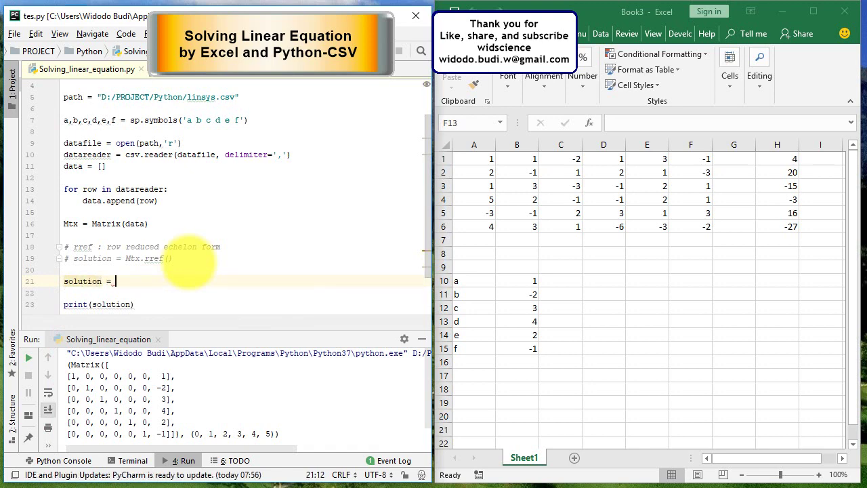
type("solve")
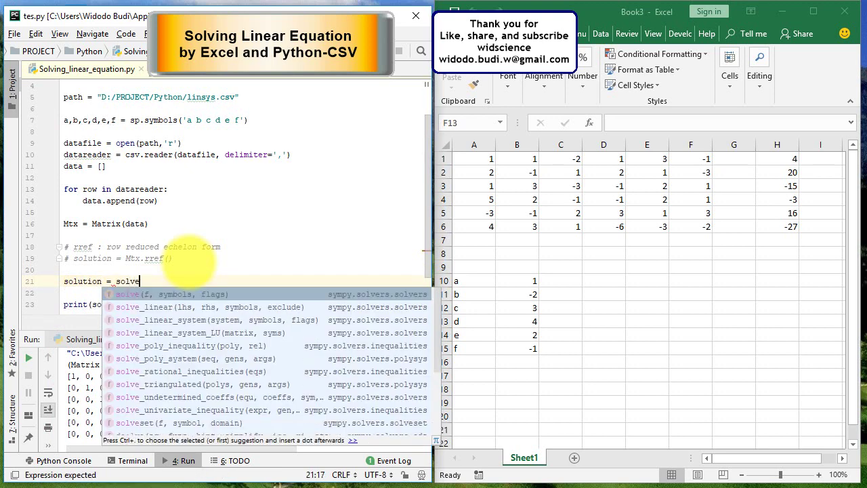
type("_linear_sys")
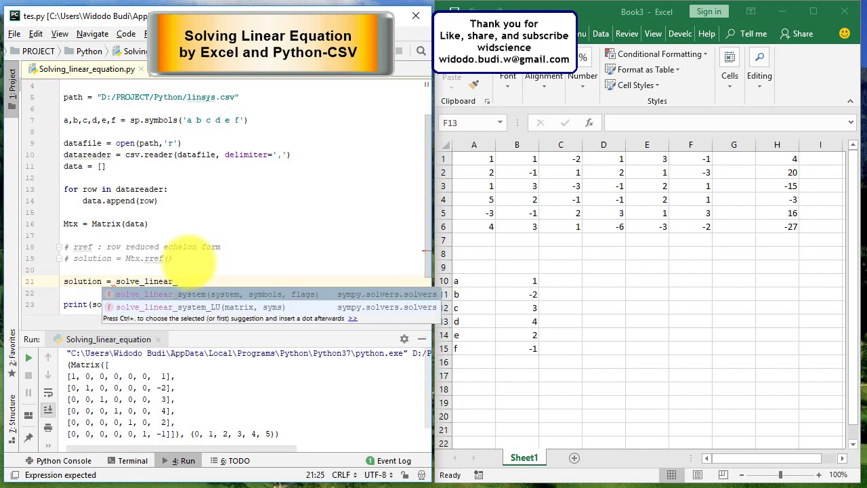
type("tem(")
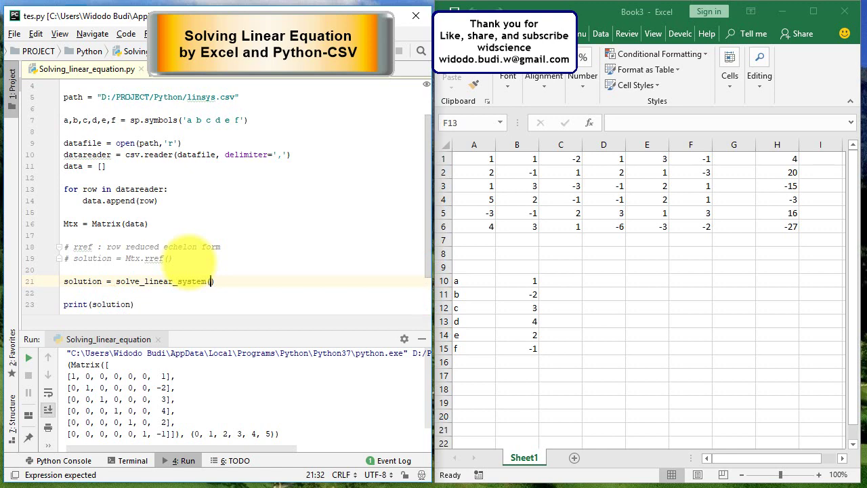
type("Mtx,a,b,c,d,e,f)")
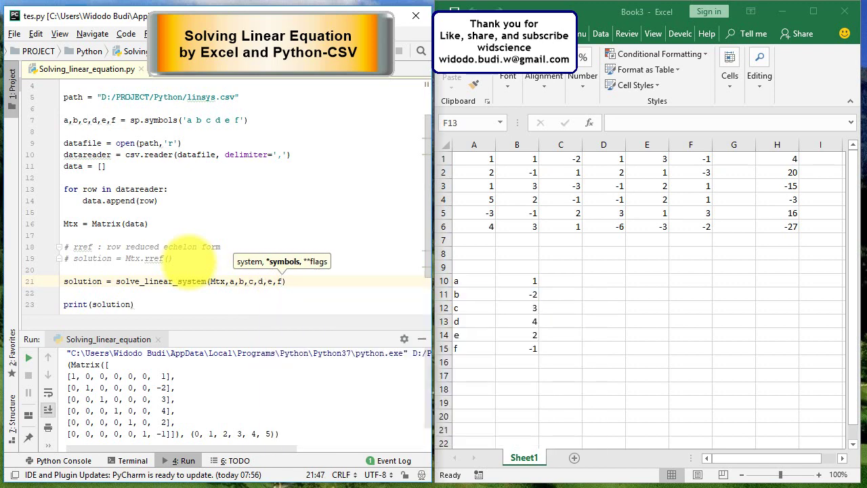
left_click(207, 305)
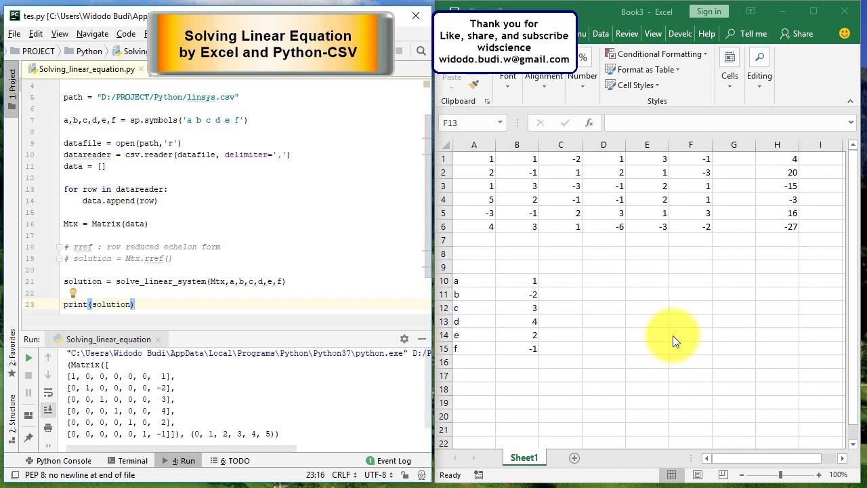
key("alt+shift+F10")
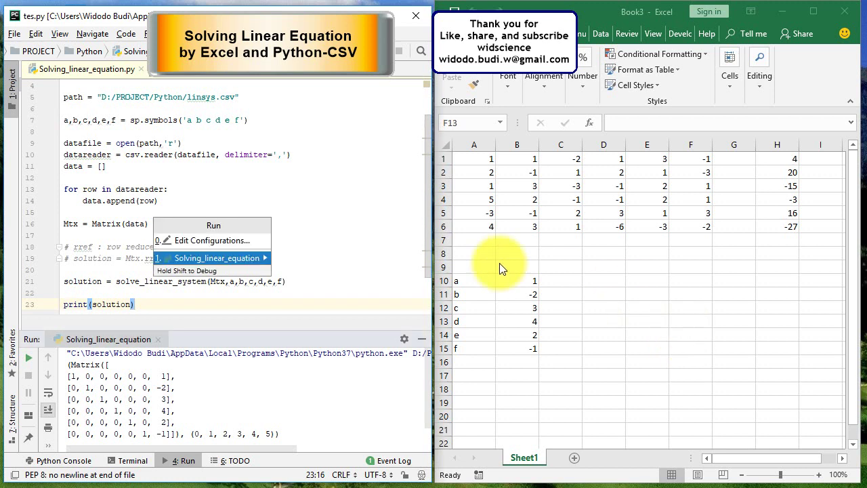
Run the script, confirm {a: 1, b: -2, c: 3, d: 4, e: 2, f: -1} matches B10:B15, and minimize PyCharm
left_click(261, 259)
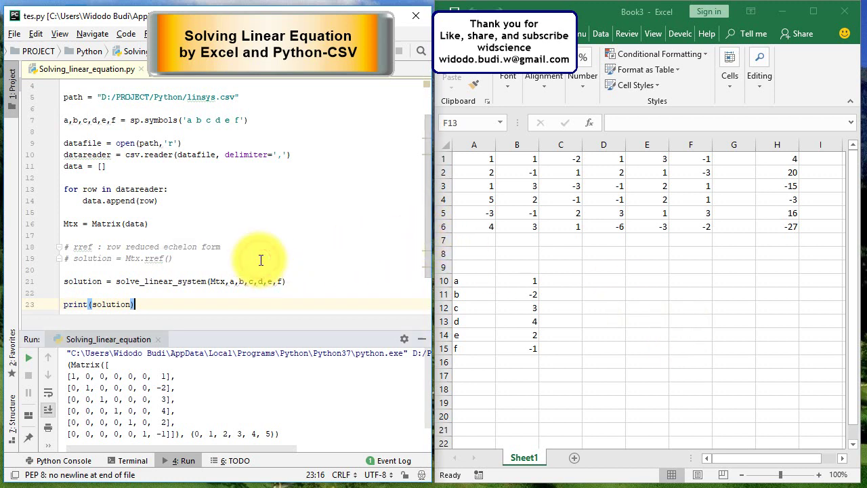
left_click(669, 381)
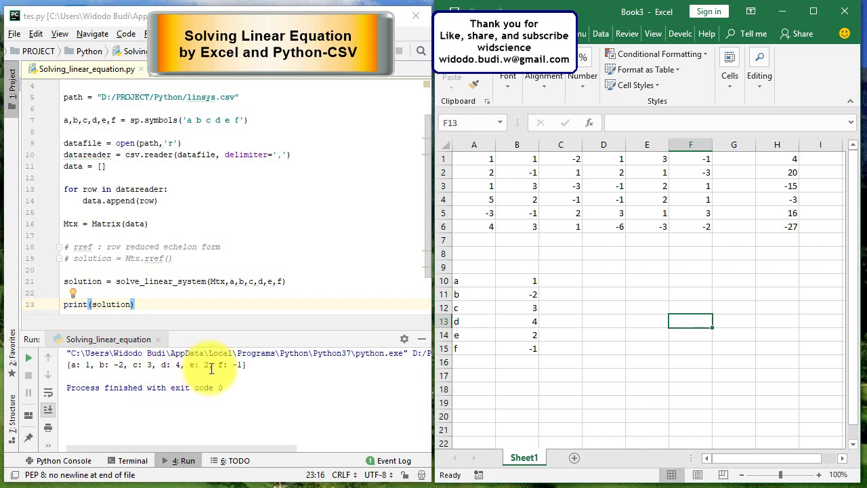
left_click(658, 377)
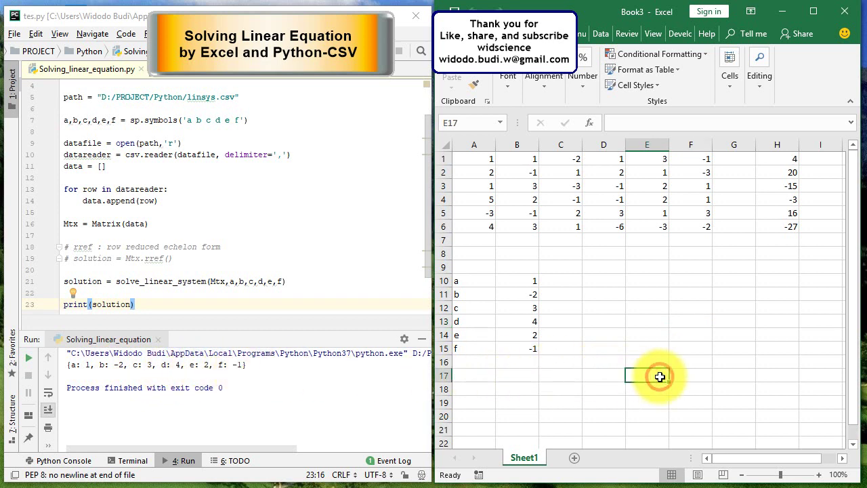
left_click_drag(530, 283, 526, 348)
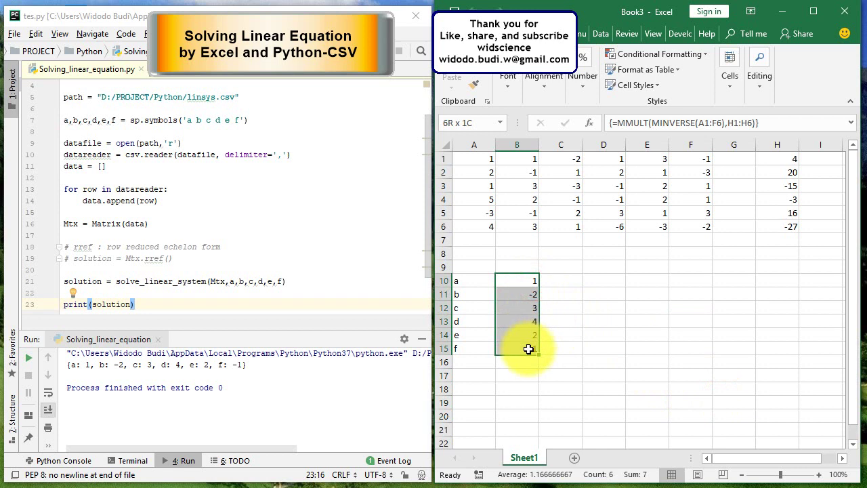
left_click(698, 393)
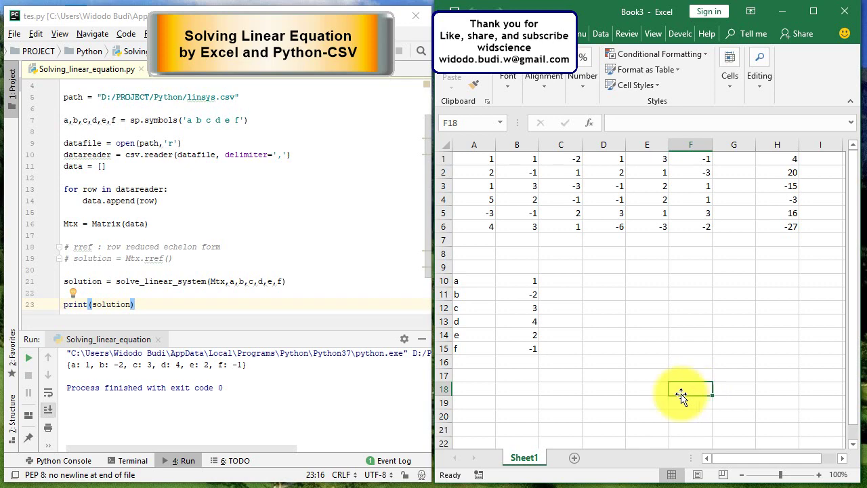
left_click(152, 486)
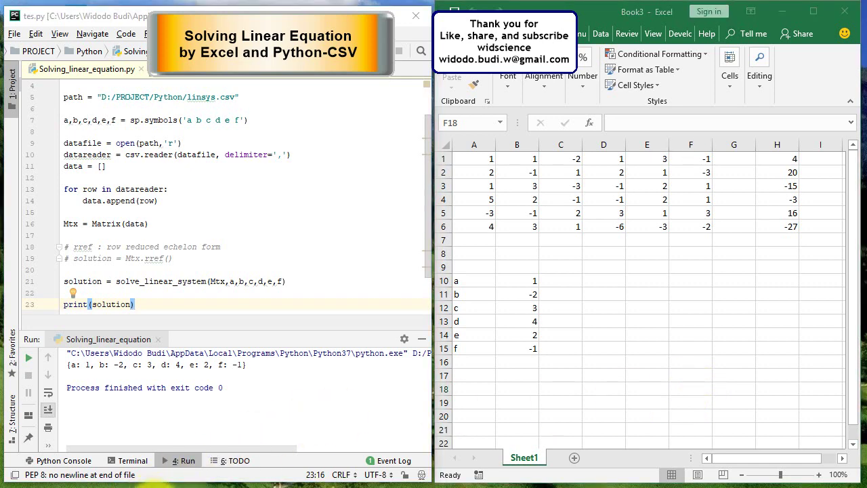
left_click(152, 487)
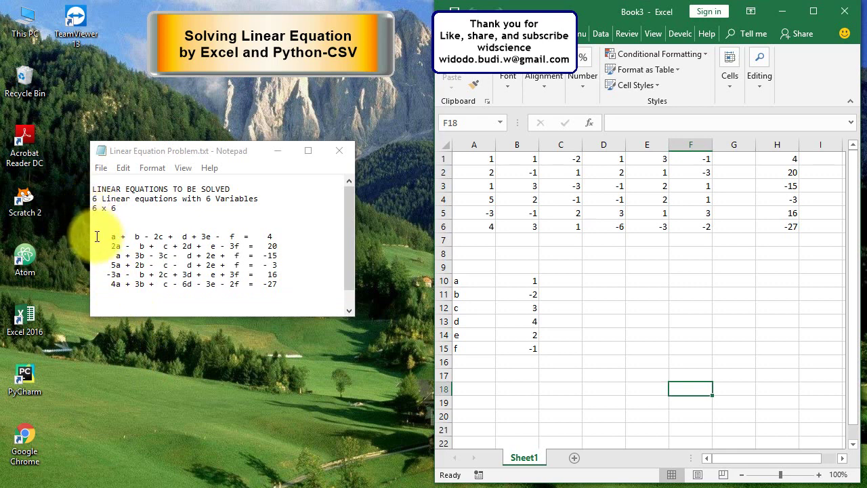
left_click_drag(98, 237, 284, 282)
left_click(311, 289)
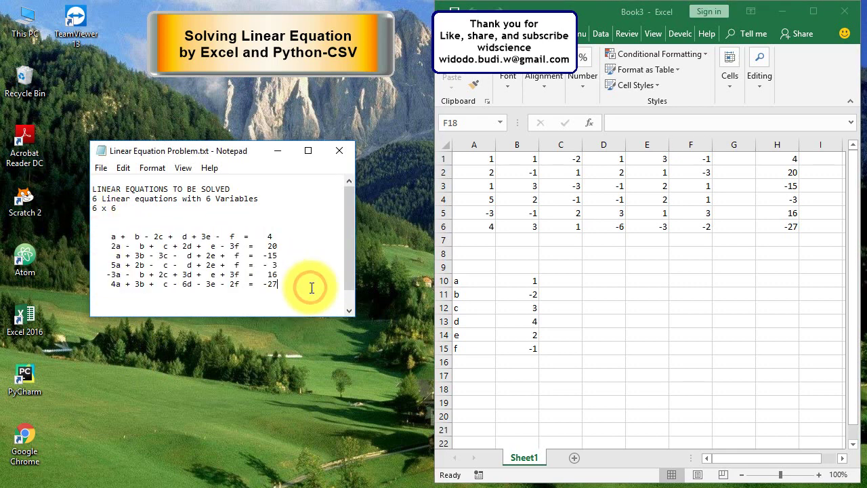